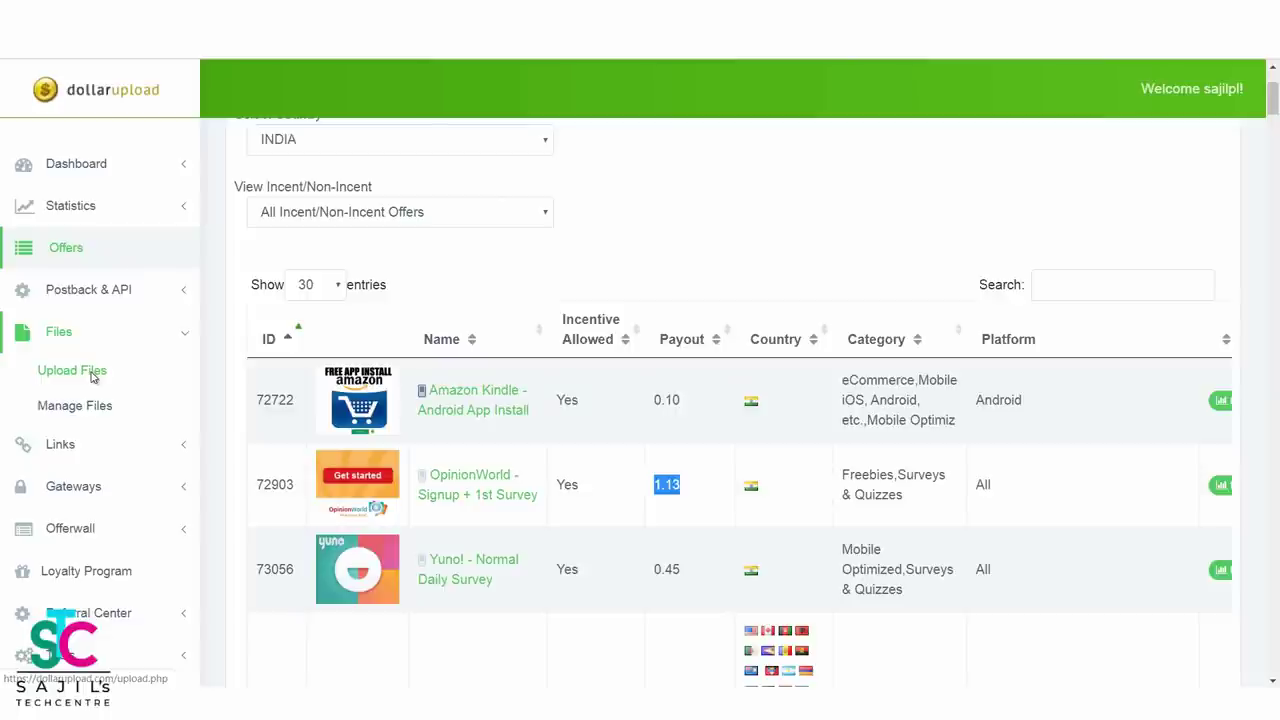
Step: Check the restrictions and maximum file size on the file upload page, and upload Untitled-2.png
left_click(93, 377)
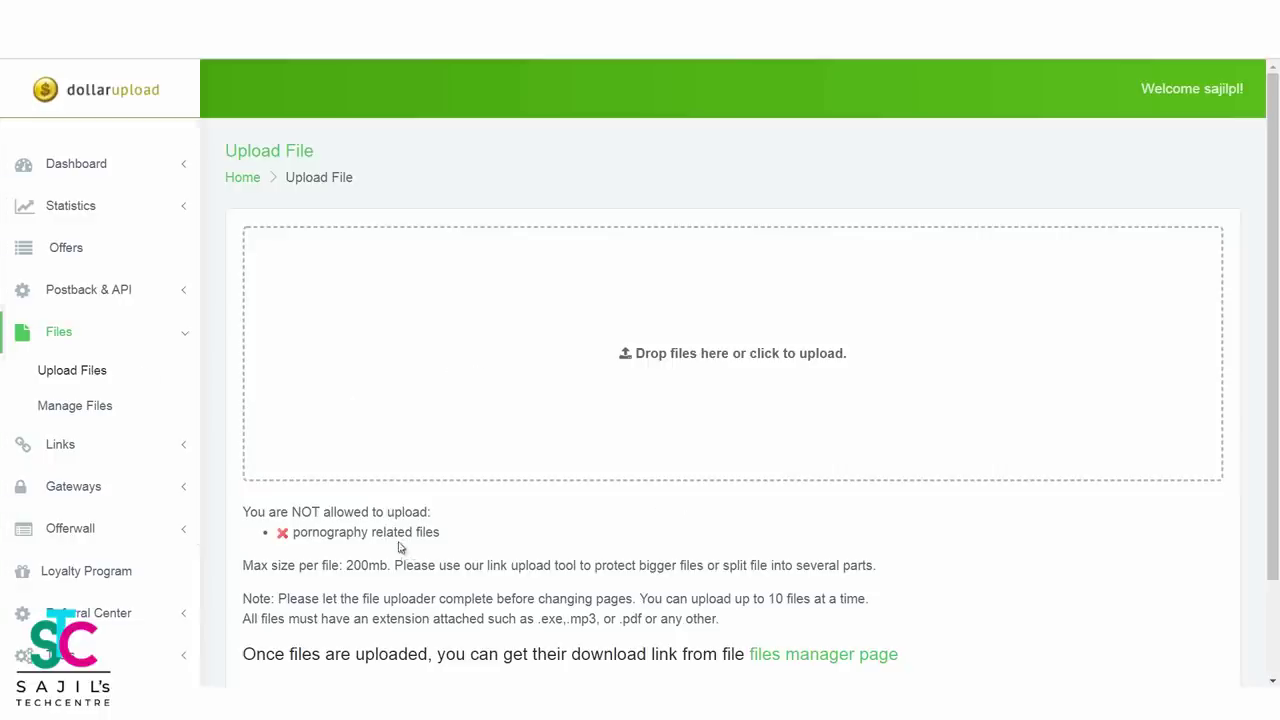
left_click_drag(440, 538, 282, 512)
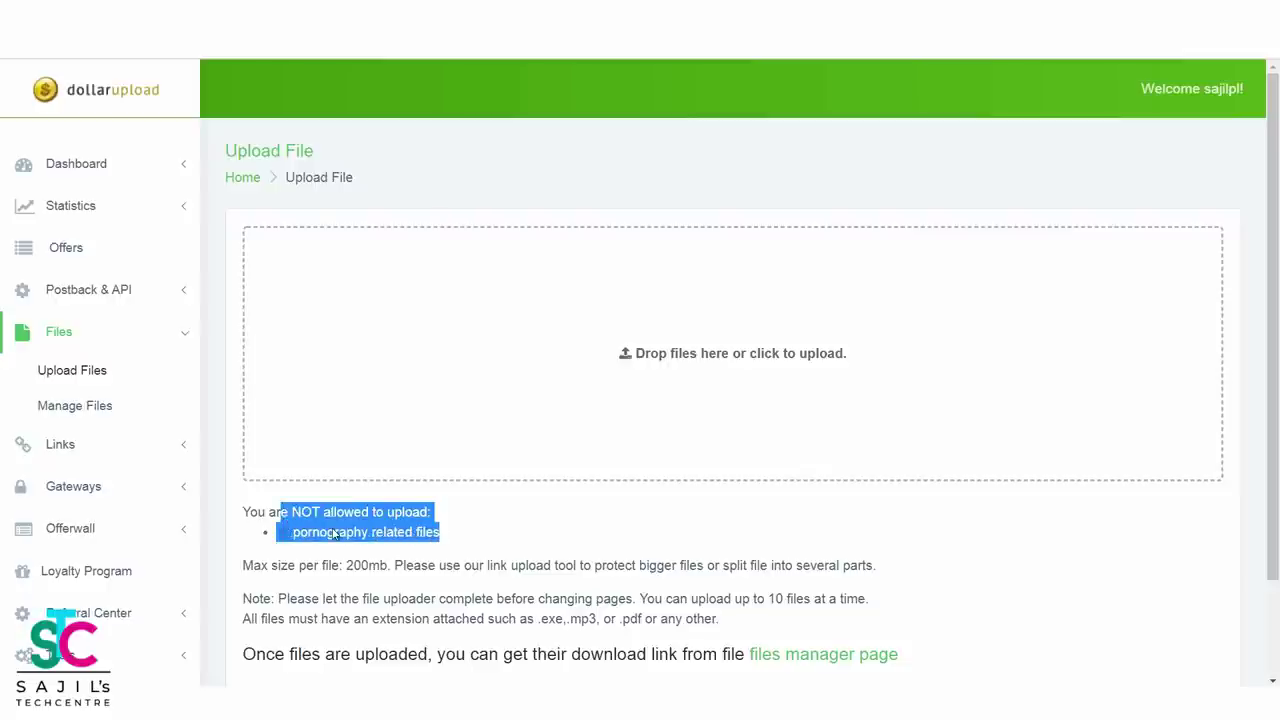
left_click(578, 541)
left_click_drag(251, 571, 390, 570)
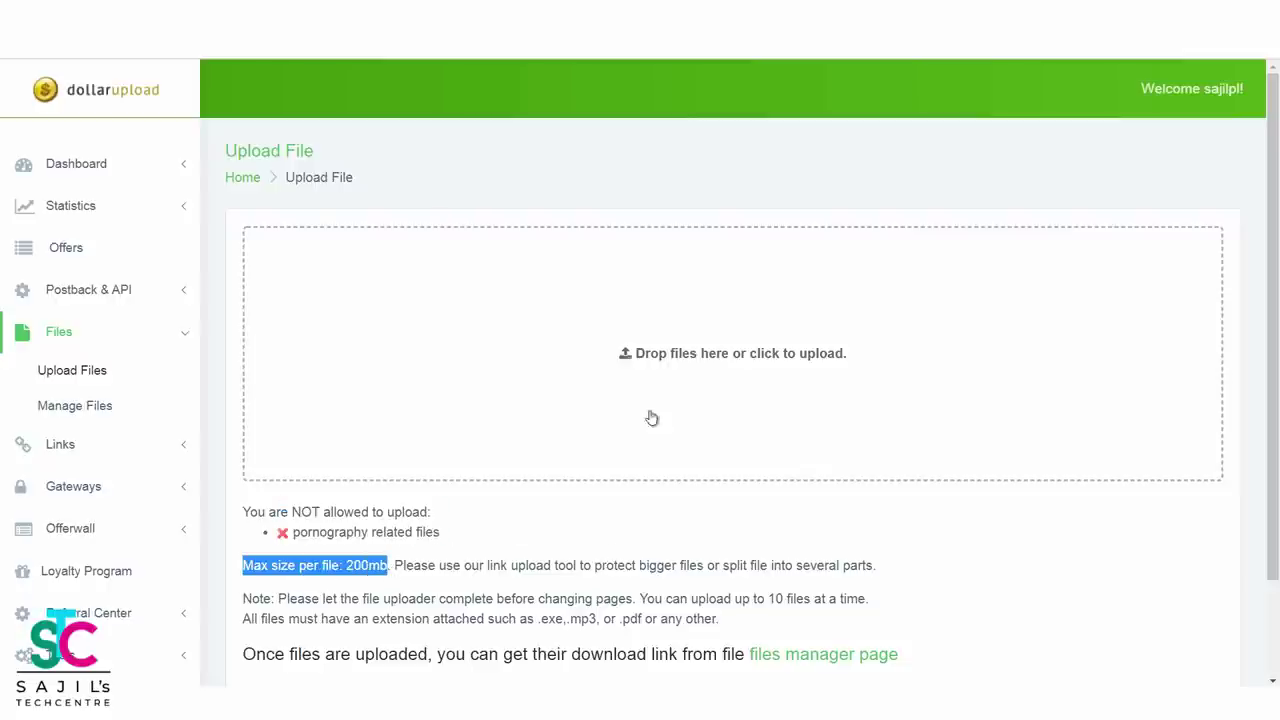
left_click(657, 353)
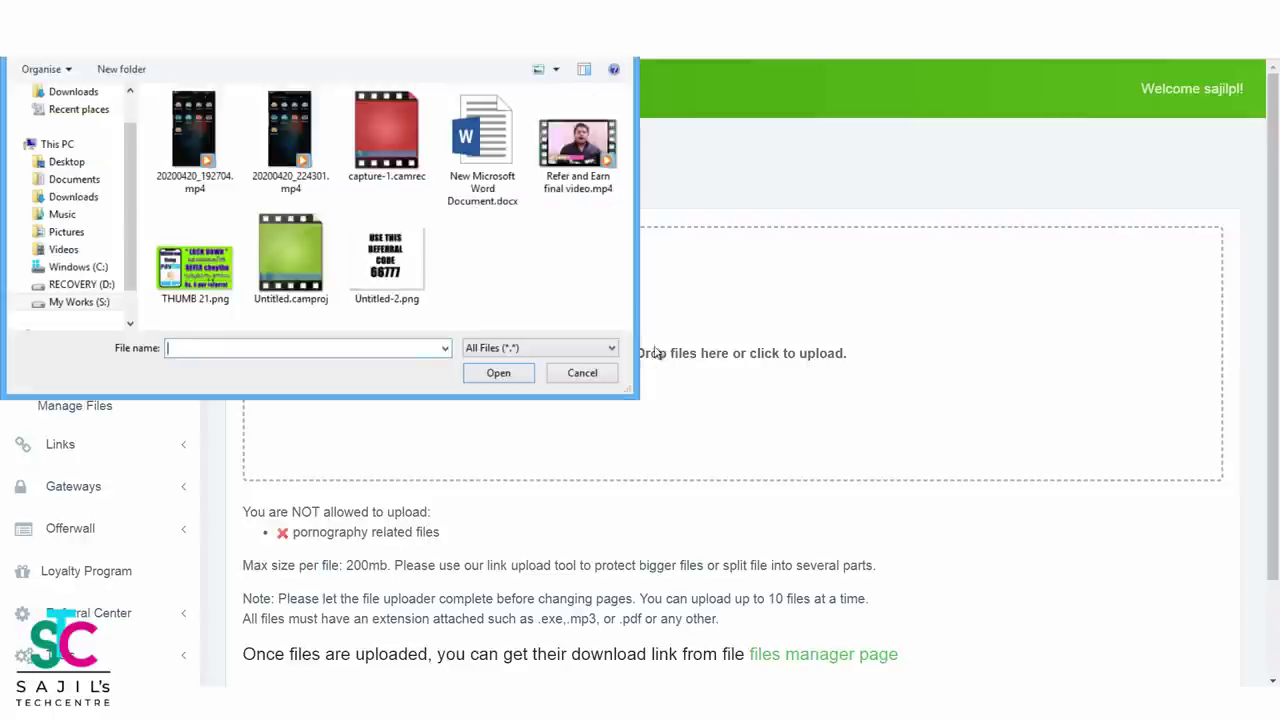
double_click(394, 246)
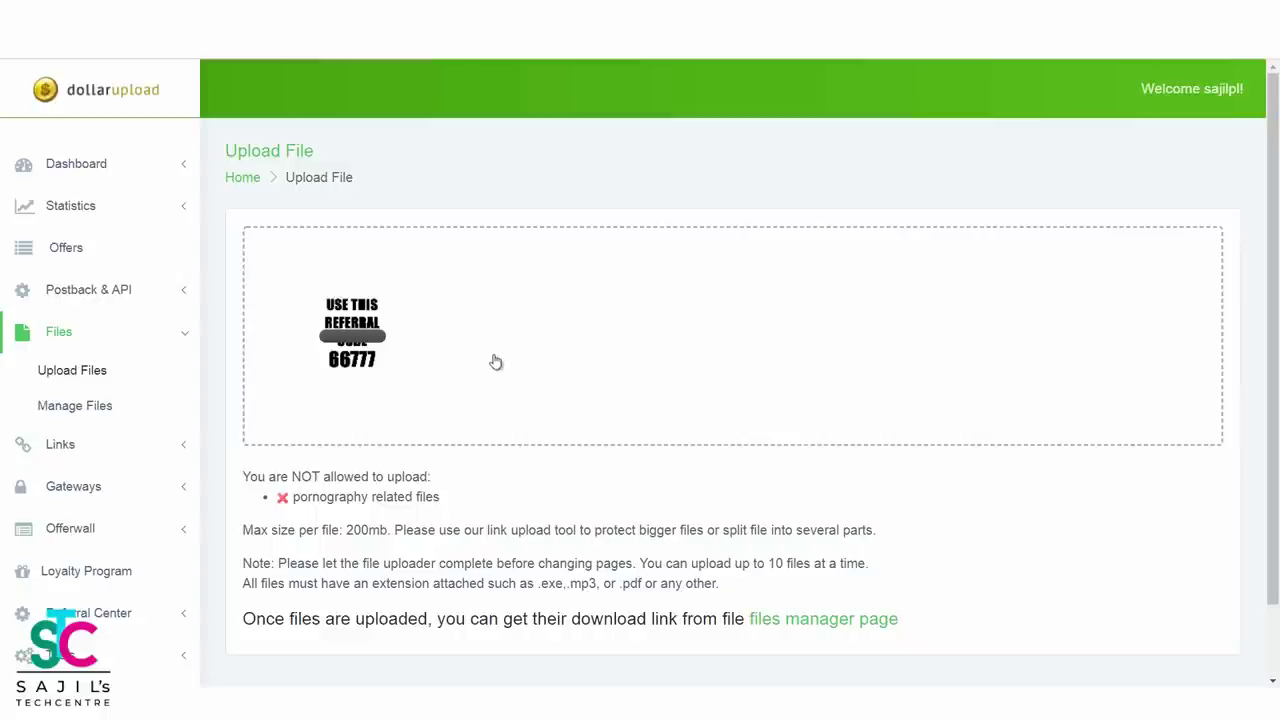
Step: Open the files manager page and copy the download link of Untitled-2.png
scroll(835, 360, "down", 1)
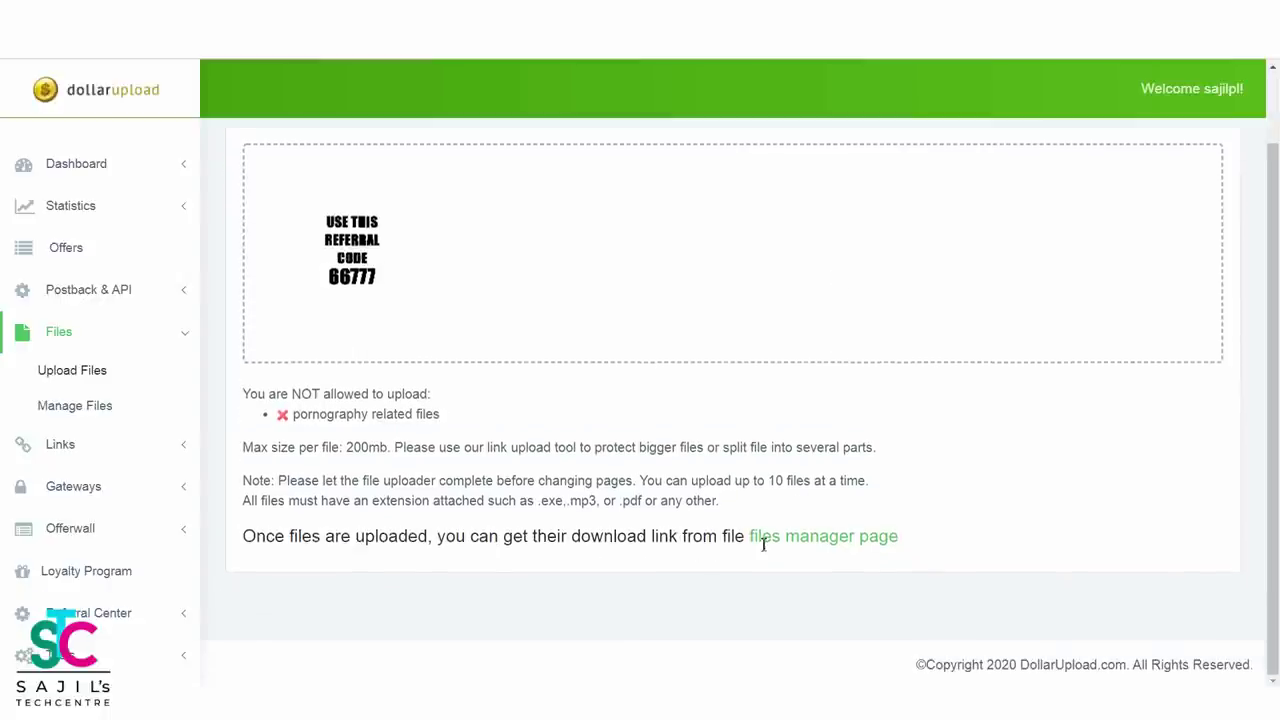
left_click(810, 544)
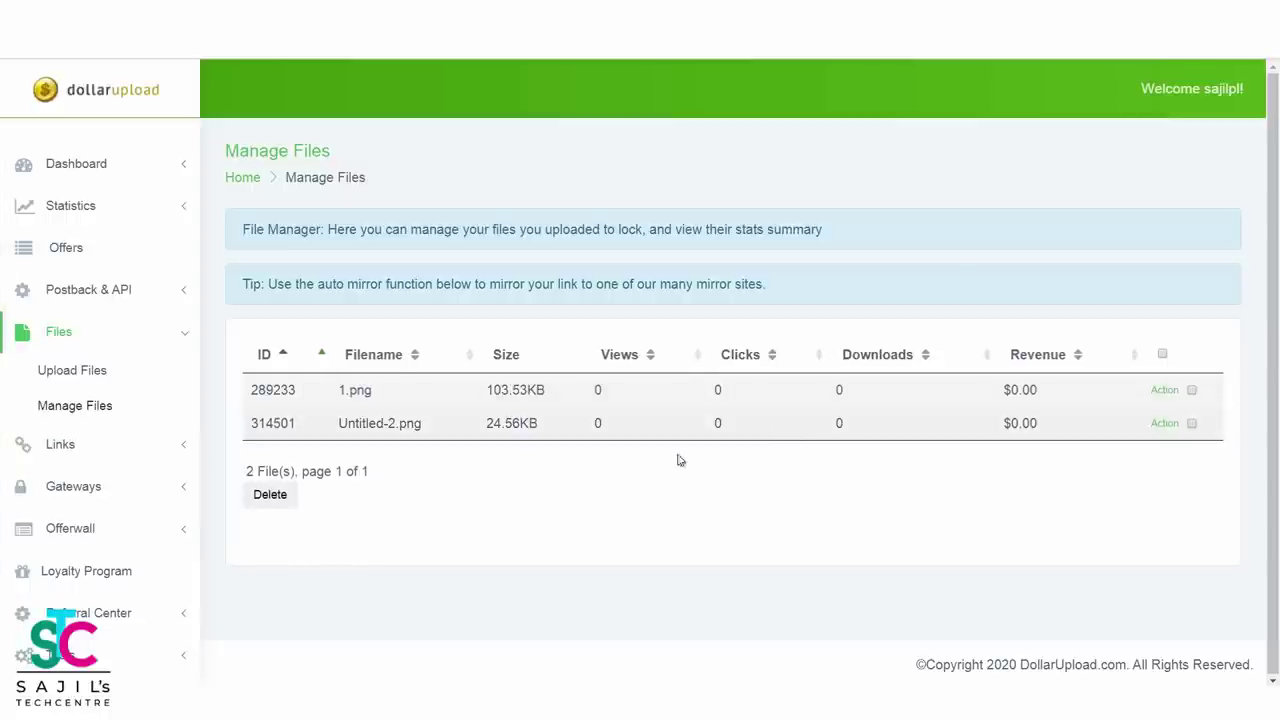
mouse_move(429, 432)
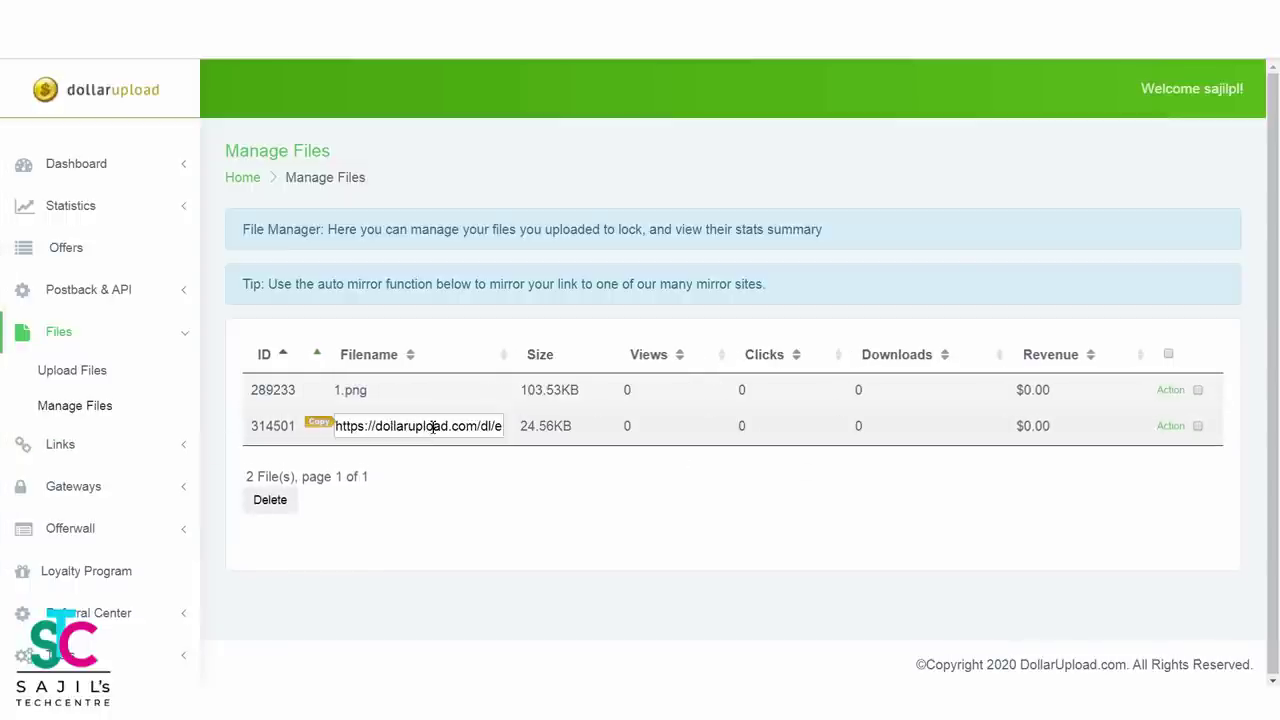
left_click(433, 426)
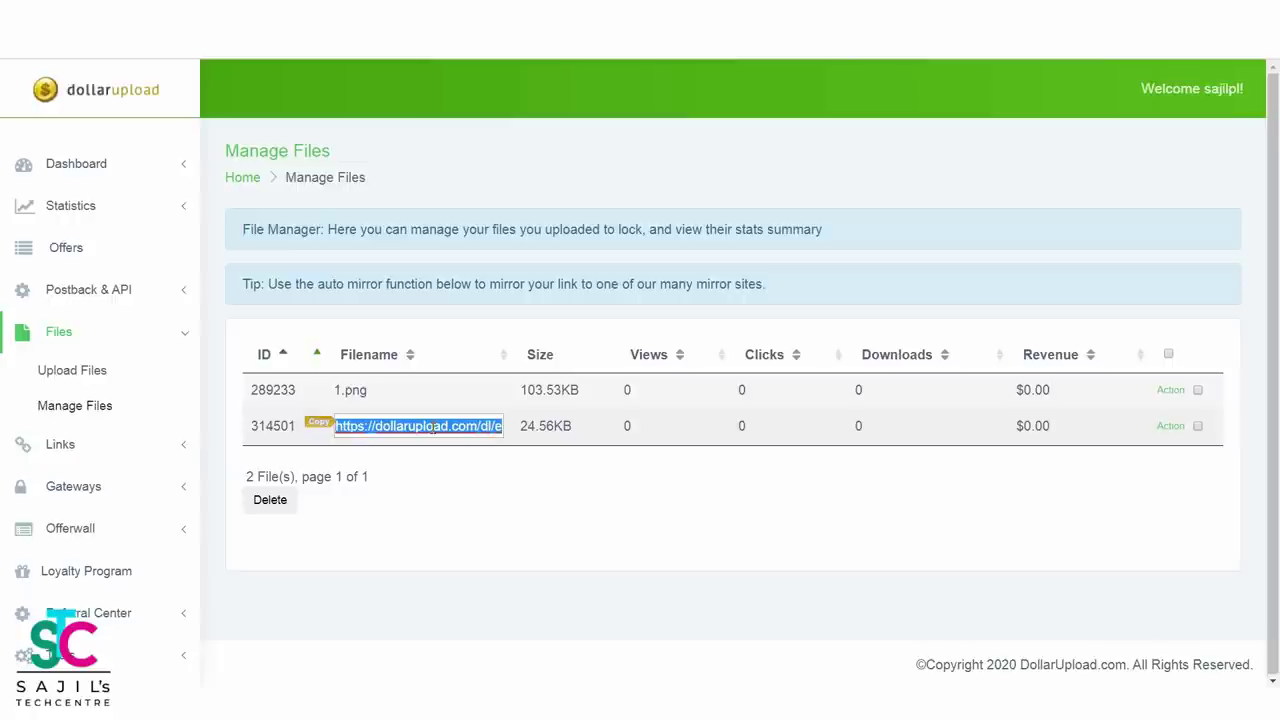
right_click(408, 432)
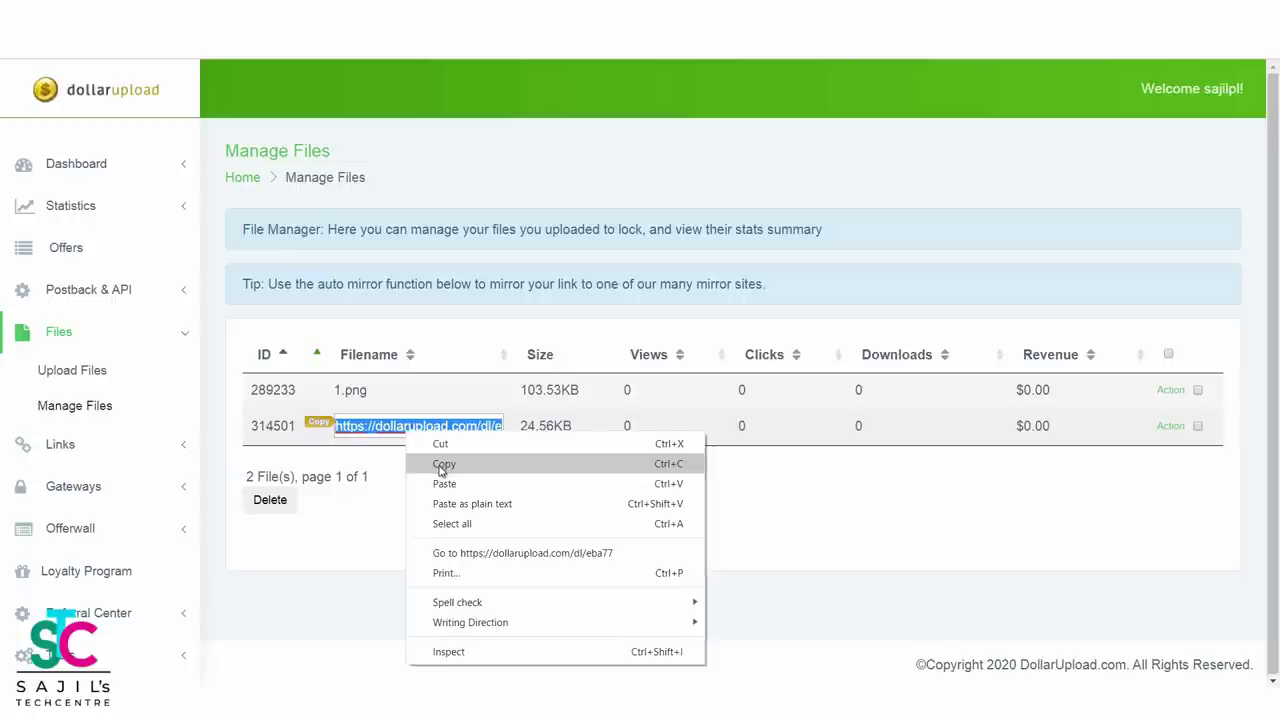
left_click(442, 466)
Step: Switch to the desktop and paste the copied download link into New Text Document.txt in Notepad
mouse_move(600, 715)
key("super+d")
right_click(710, 290)
right_click(643, 270)
left_click(669, 331)
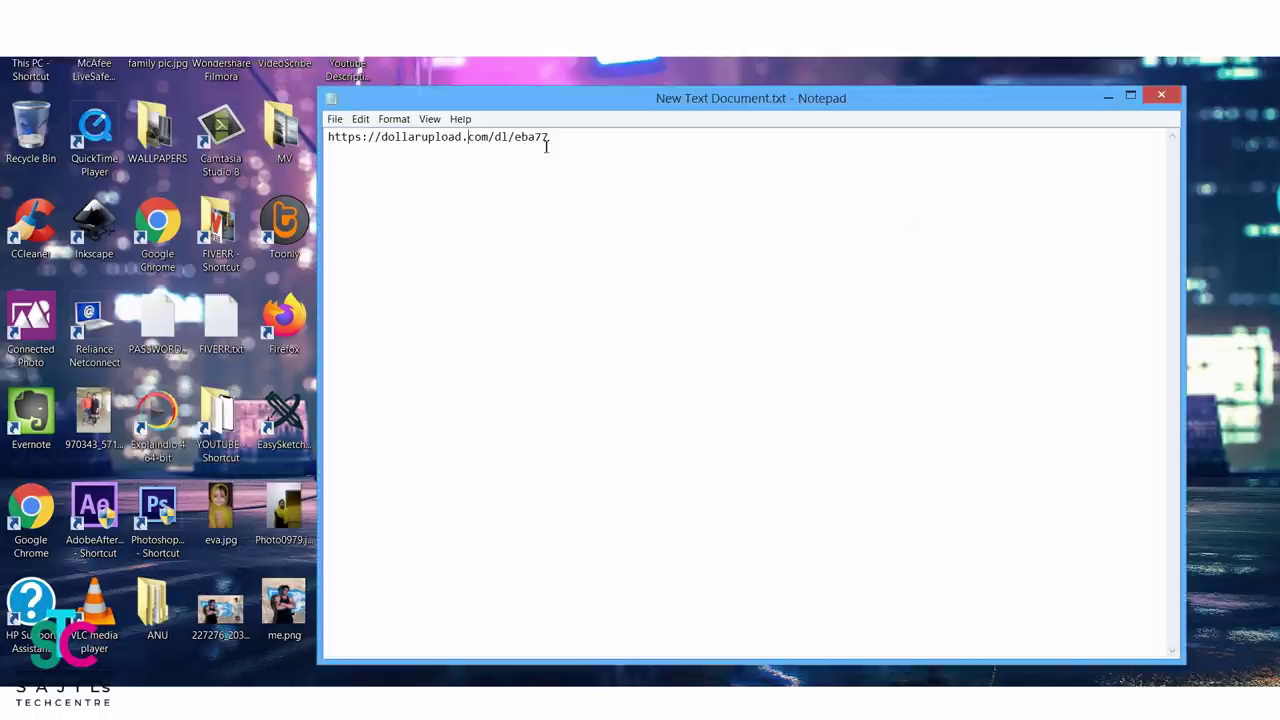
Step: Copy the download link from the text document and open it in a new browser tab
left_click_drag(566, 139, 270, 139)
right_click(374, 137)
left_click(419, 177)
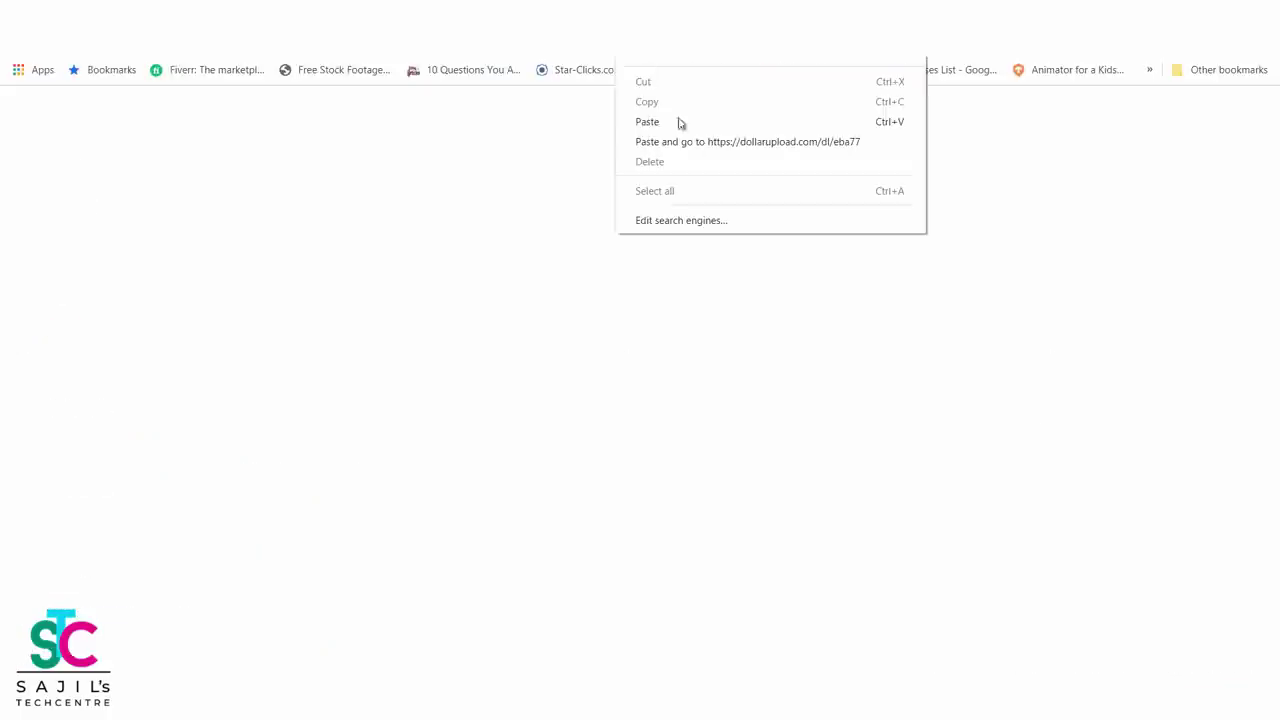
left_click(680, 140)
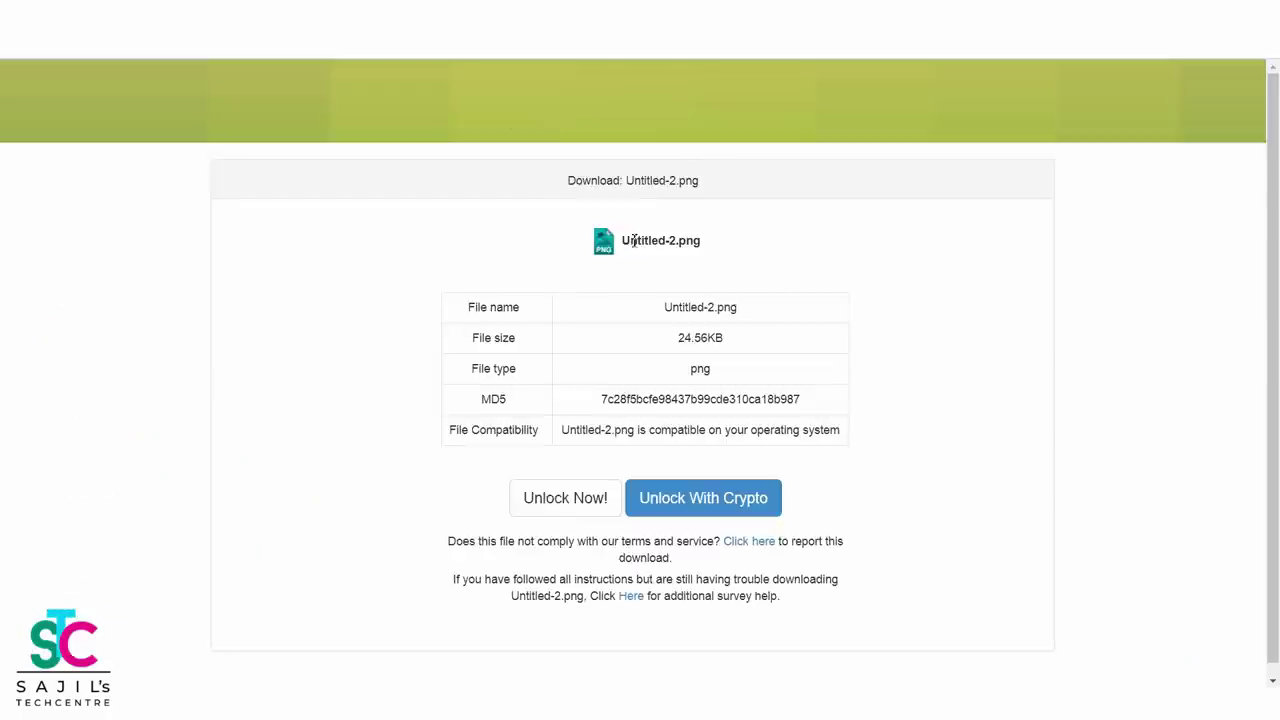
Step: Examine the file name, file details and unlock options on the Untitled-2.png download page
left_click_drag(706, 246, 602, 250)
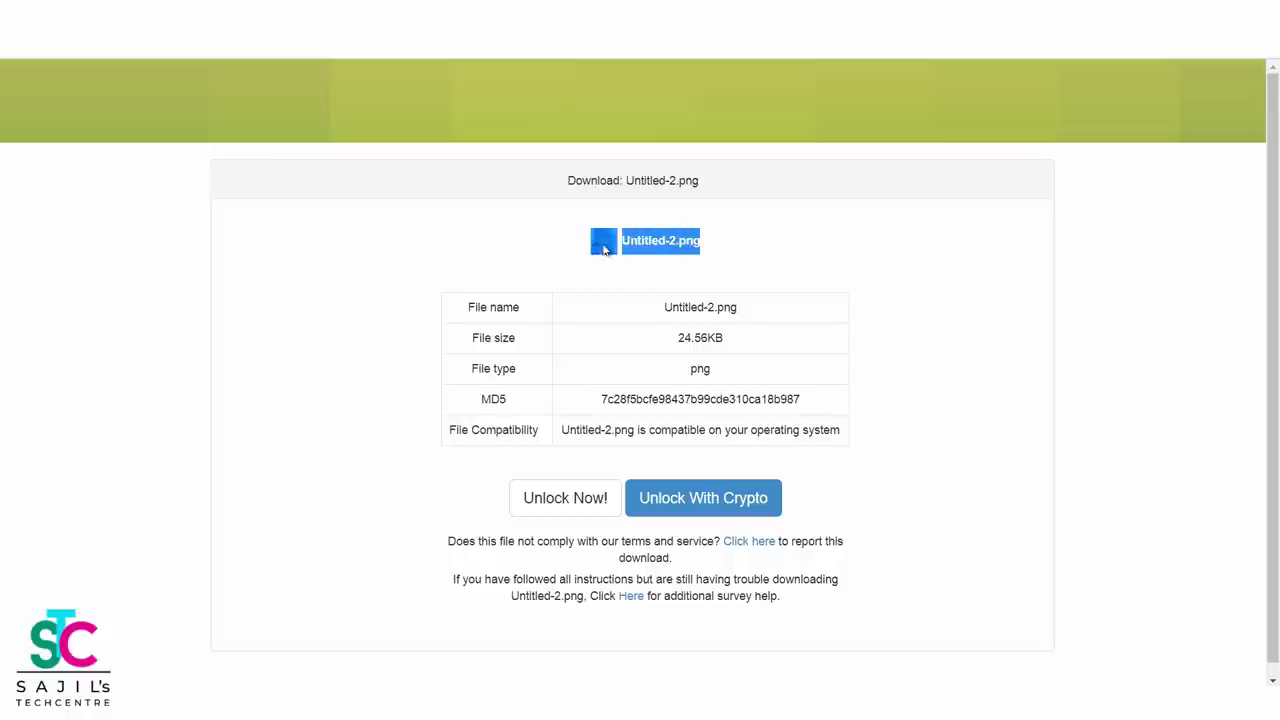
left_click(714, 250)
left_click_drag(704, 246, 596, 250)
left_click(840, 257)
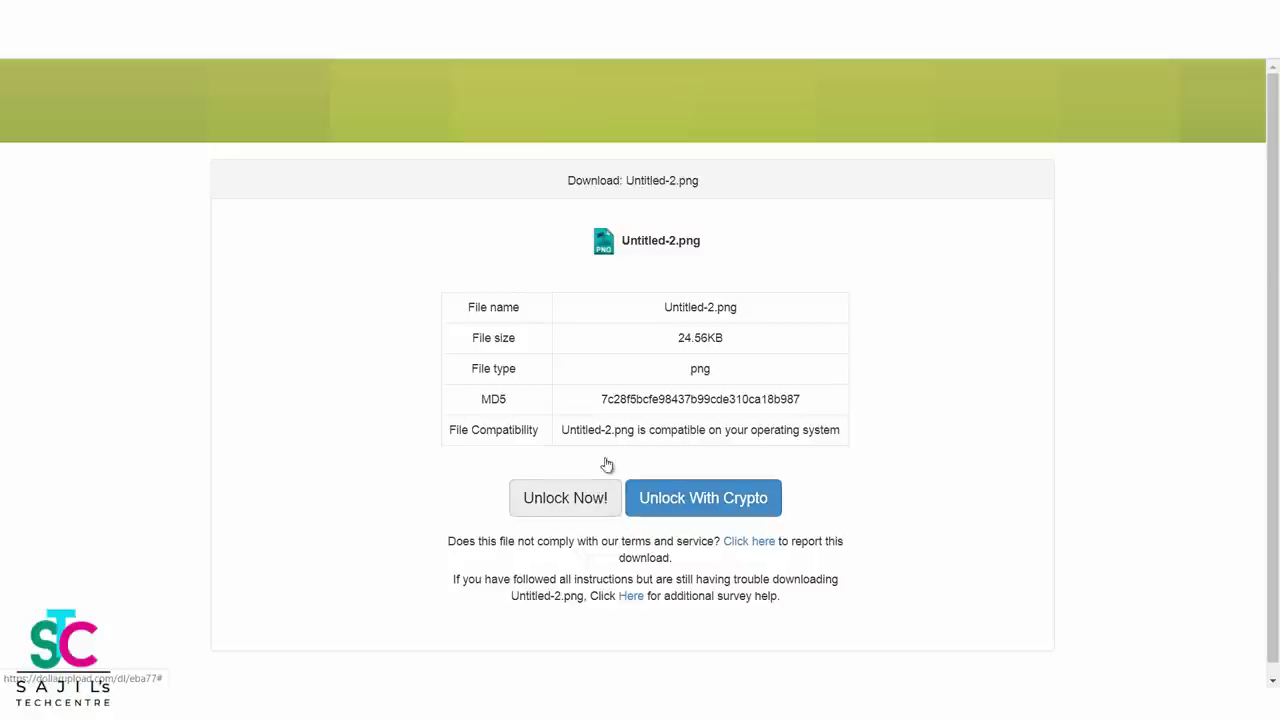
left_click_drag(702, 242, 588, 242)
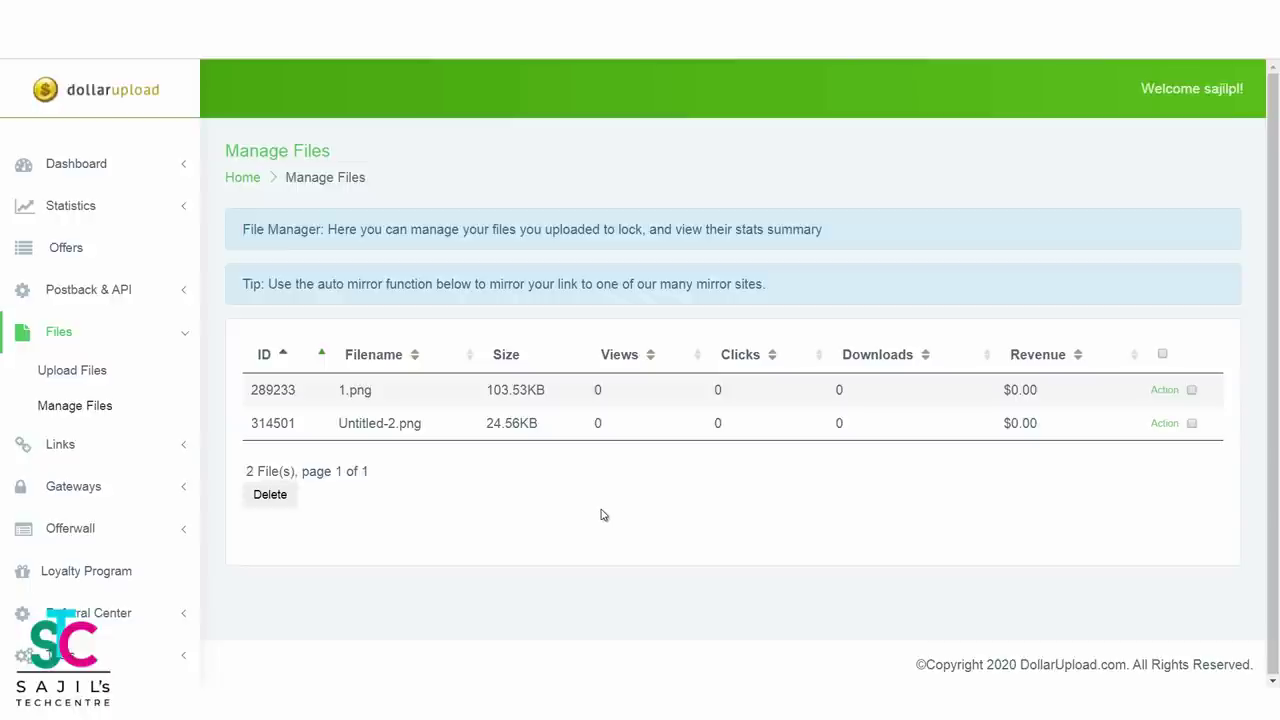
Step: Return to the file upload page, view the saved download link in Notepad, and minimize the document
left_click(84, 380)
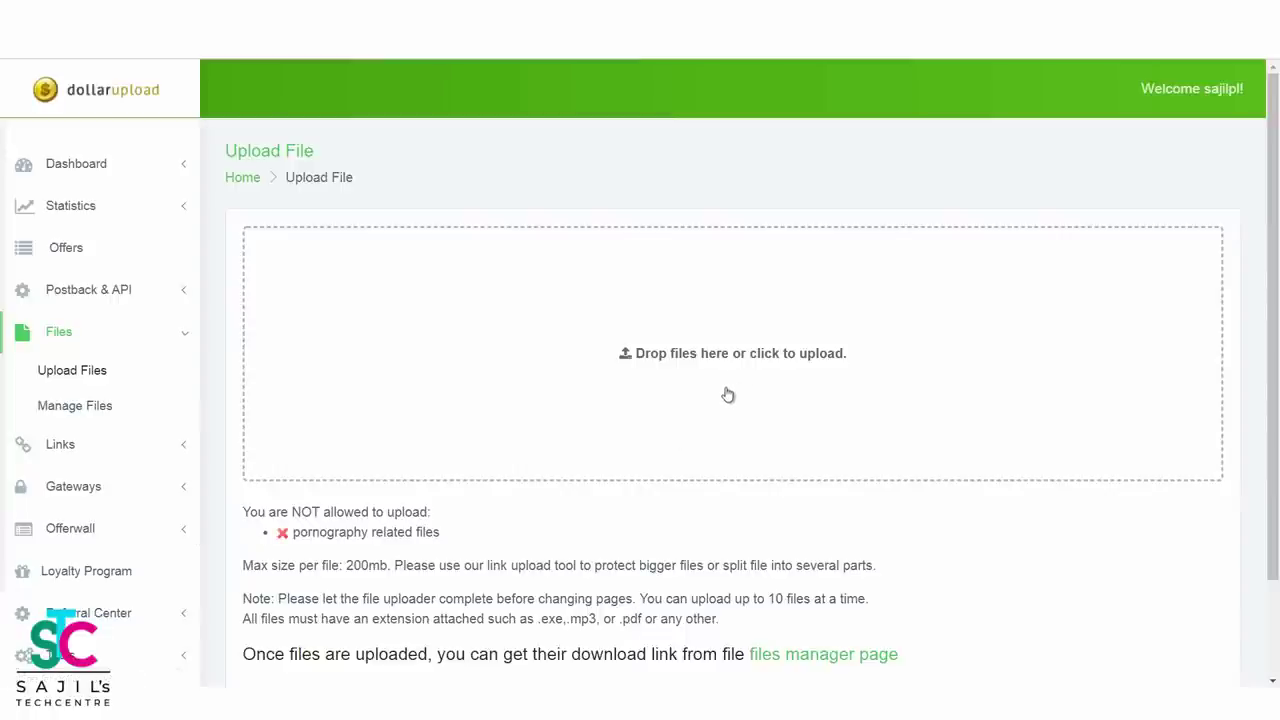
key("alt+Tab")
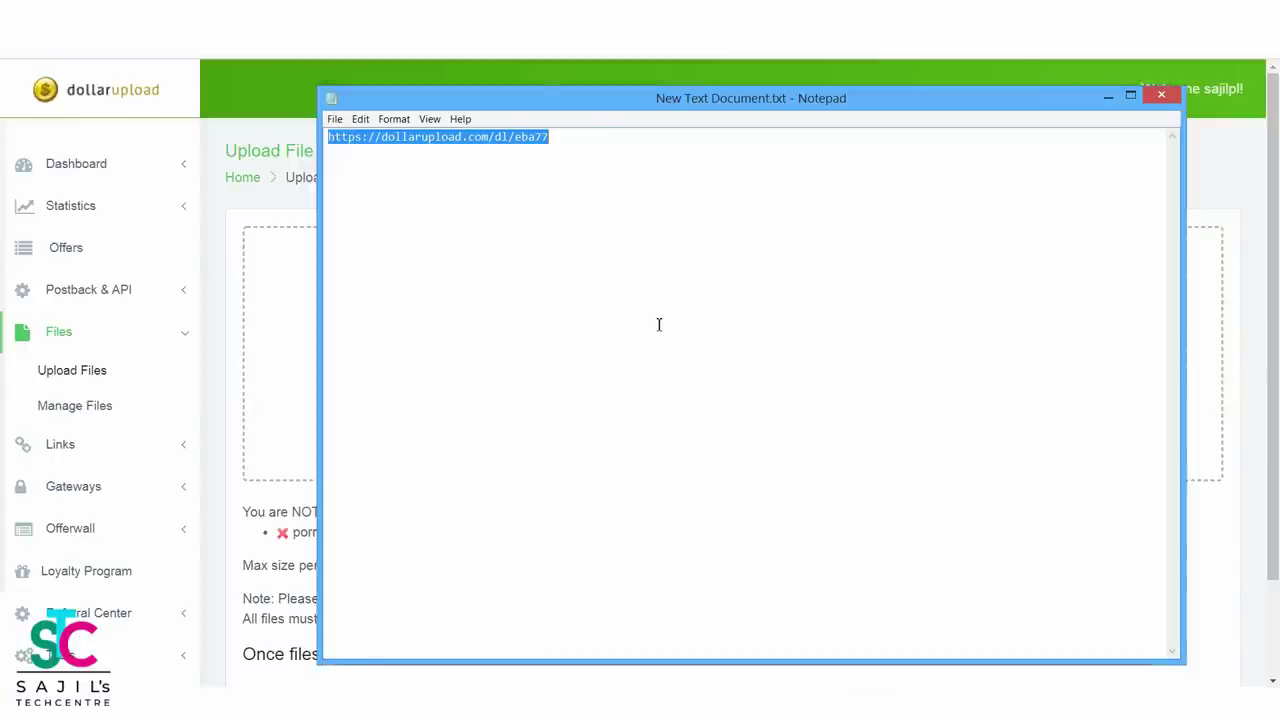
left_click(655, 198)
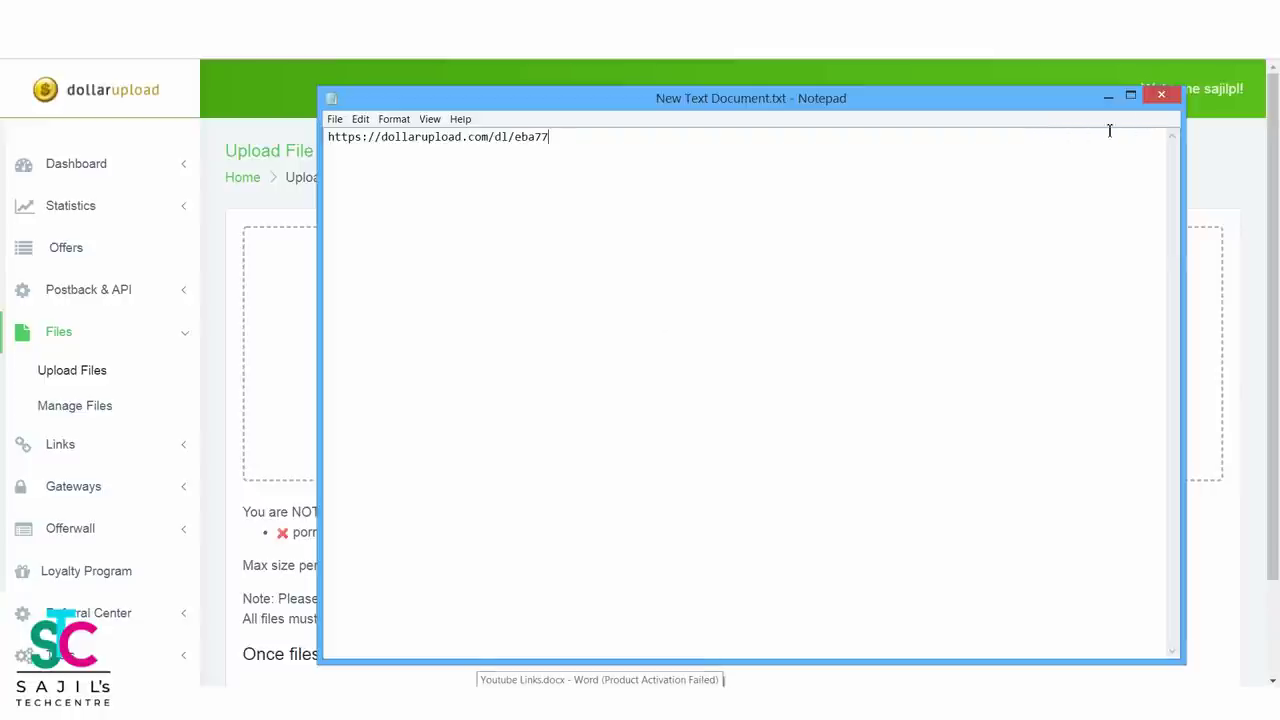
left_click(1108, 97)
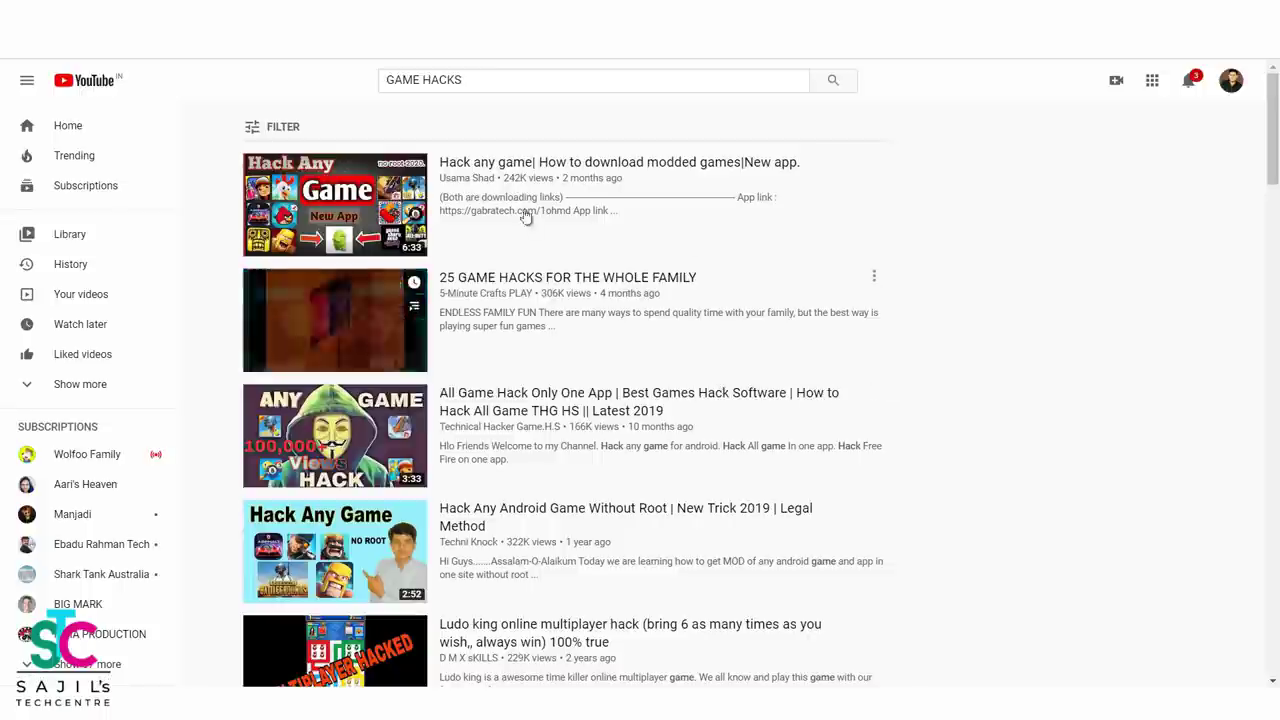
Step: Open the YouTube video "Hack any game| How to download modded games|New app.", pause it, and expand its description
left_click(614, 168)
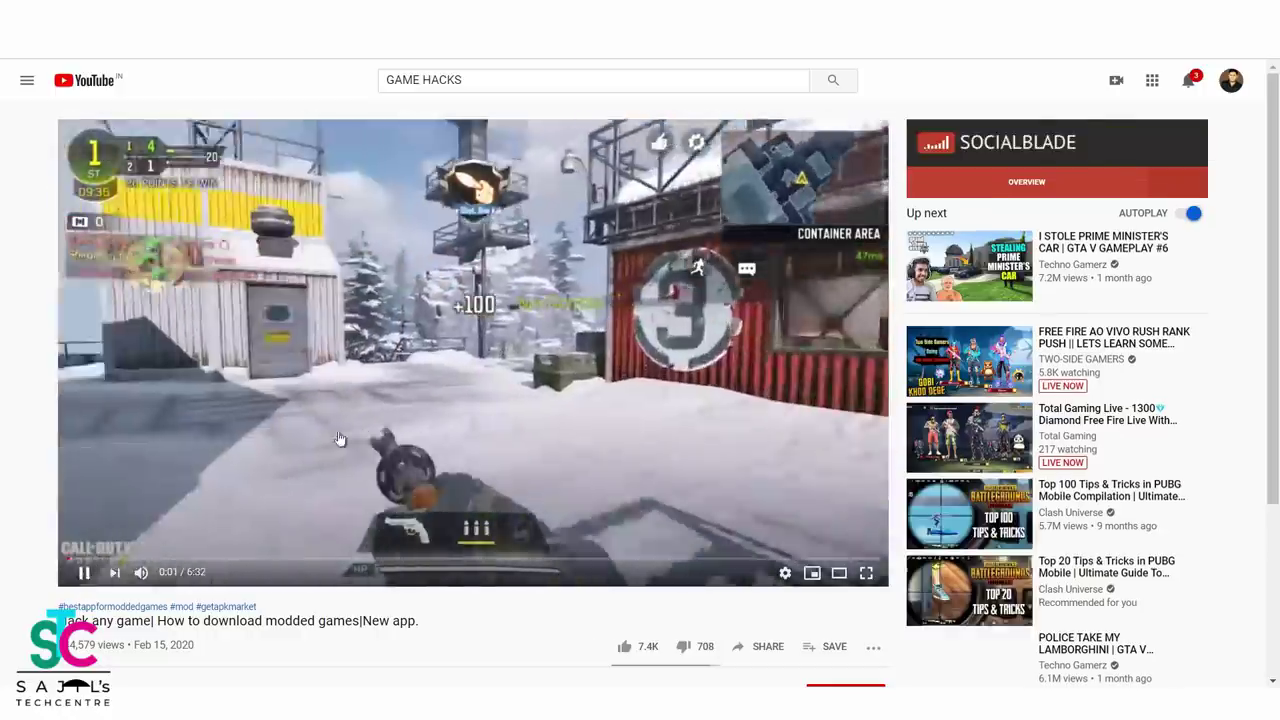
left_click(343, 443)
scroll(343, 443, "down", 2)
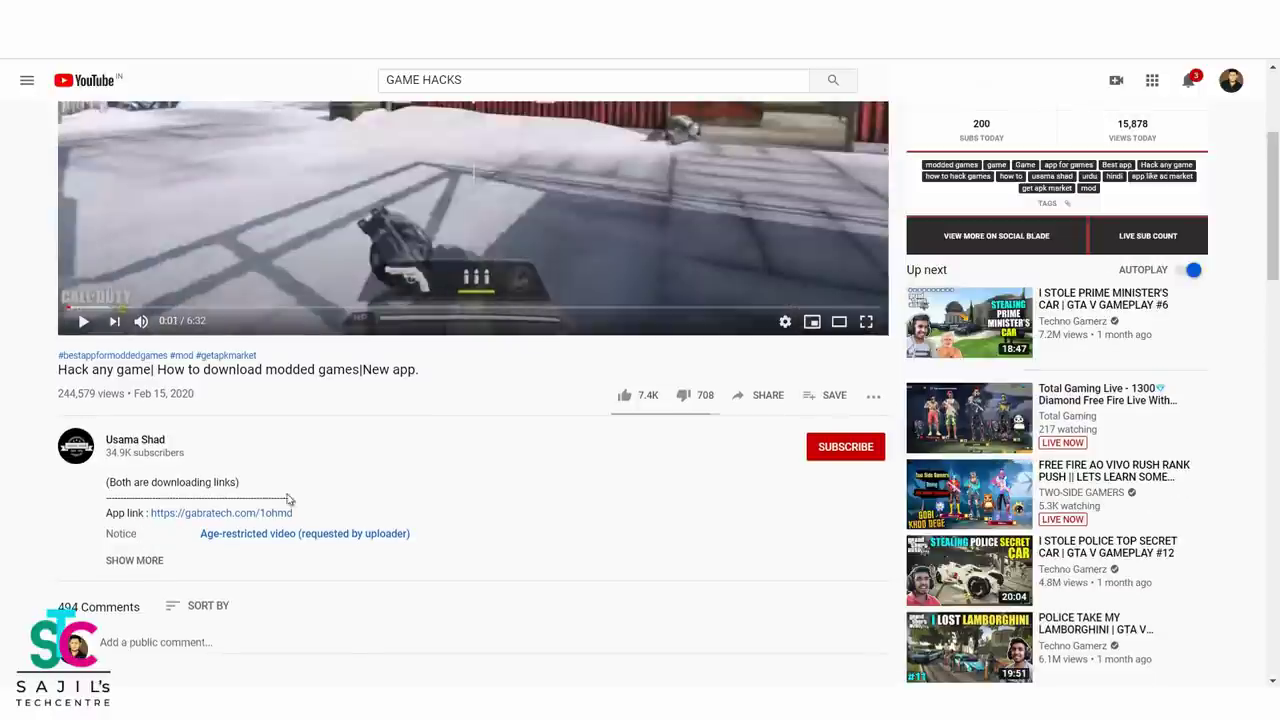
left_click(134, 560)
scroll(268, 400, "down", 2)
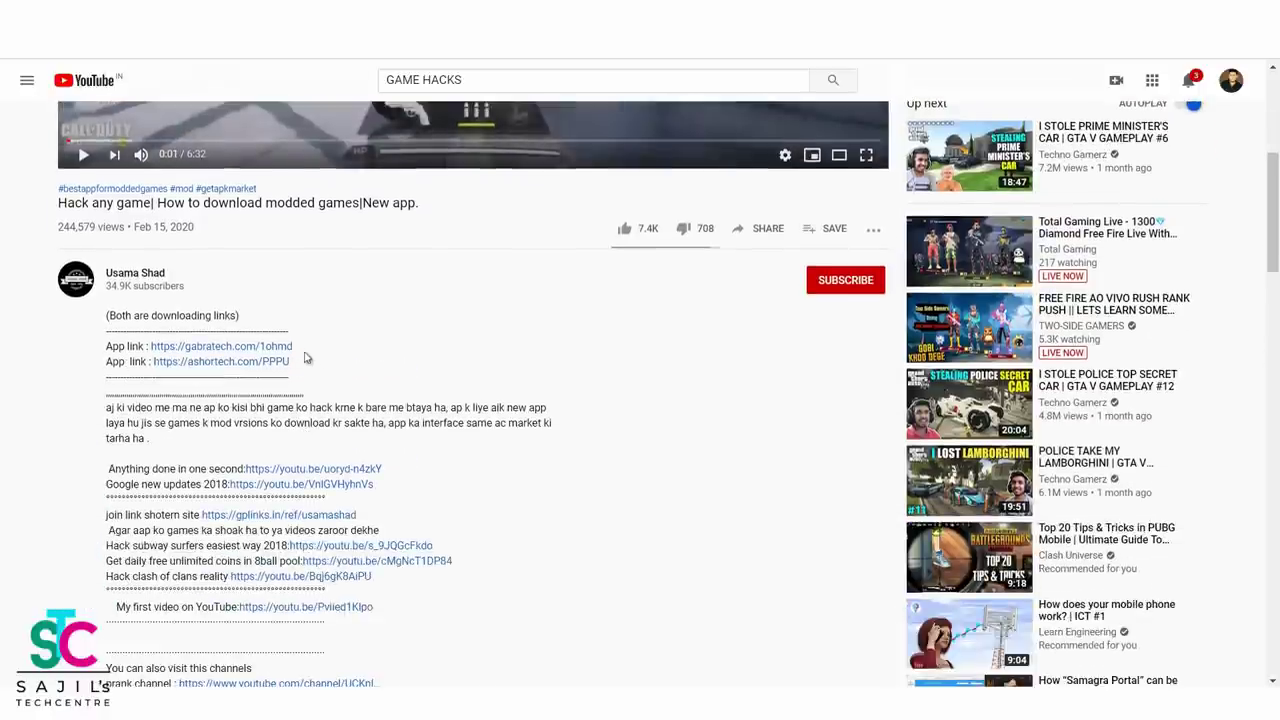
Step: Open the first app link in the video description, examine its download page, and return to the video
left_click(268, 347)
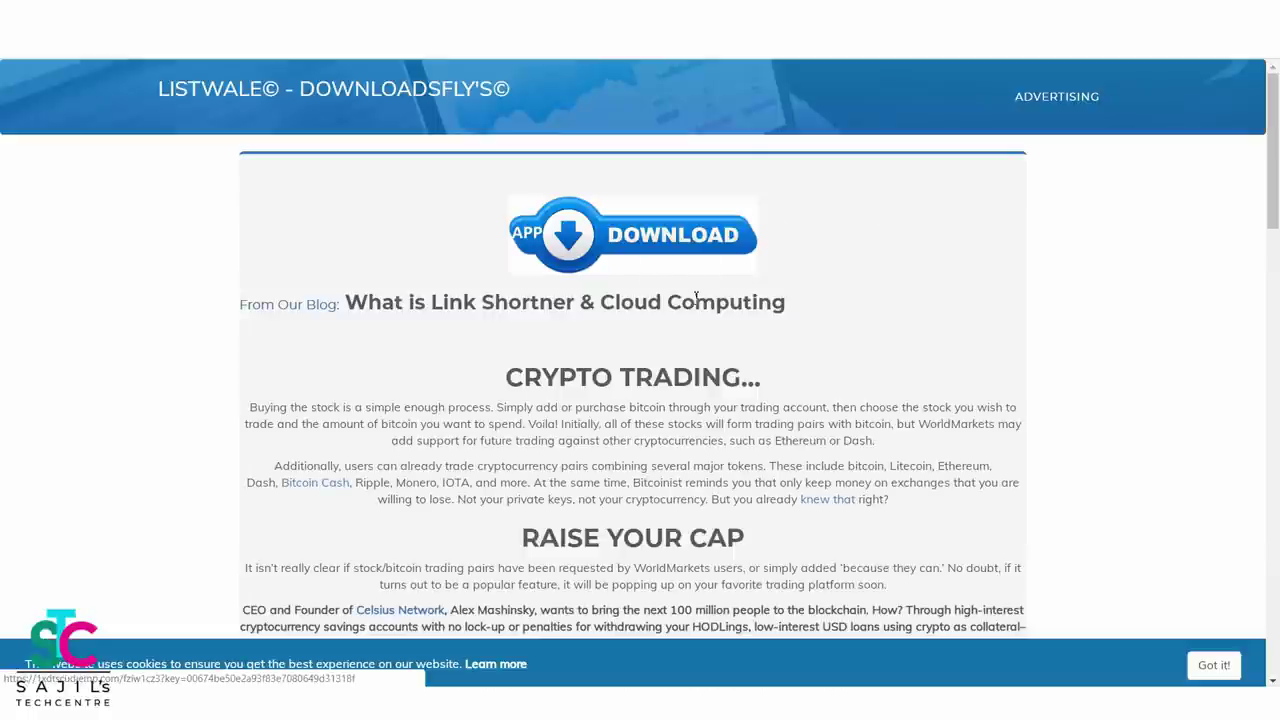
scroll(714, 344, "down", 3)
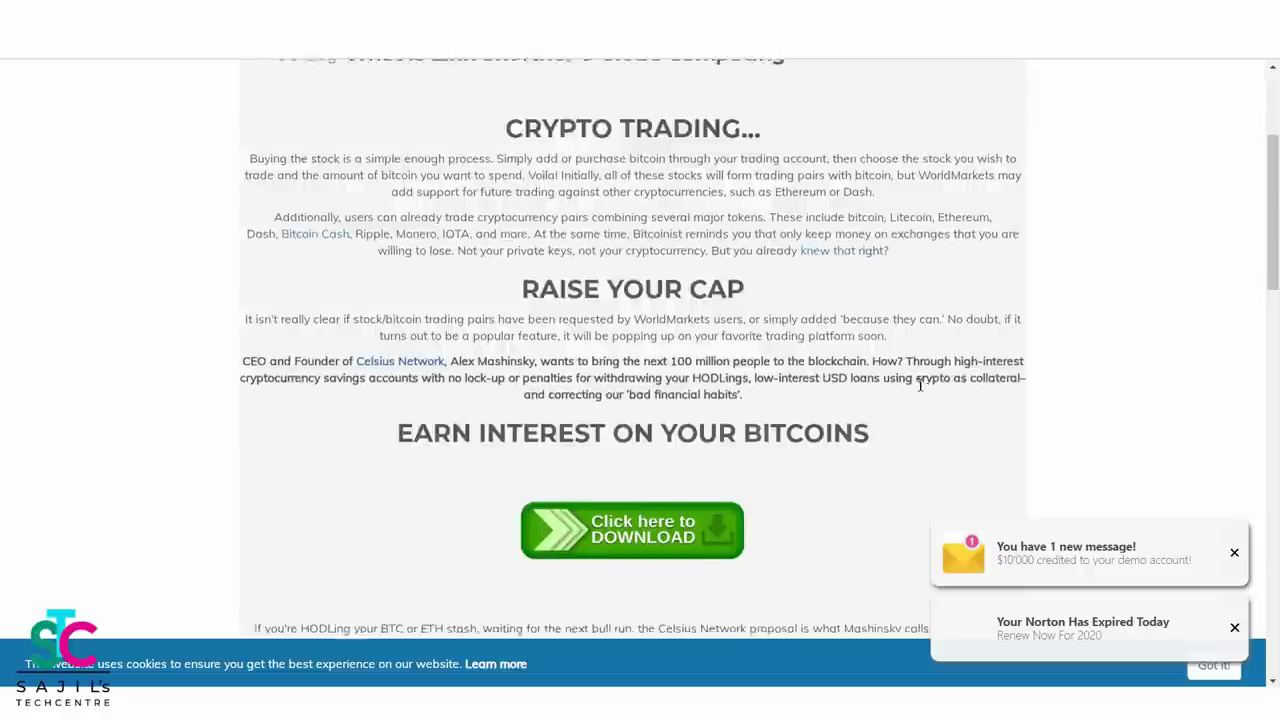
scroll(916, 395, "up", 3)
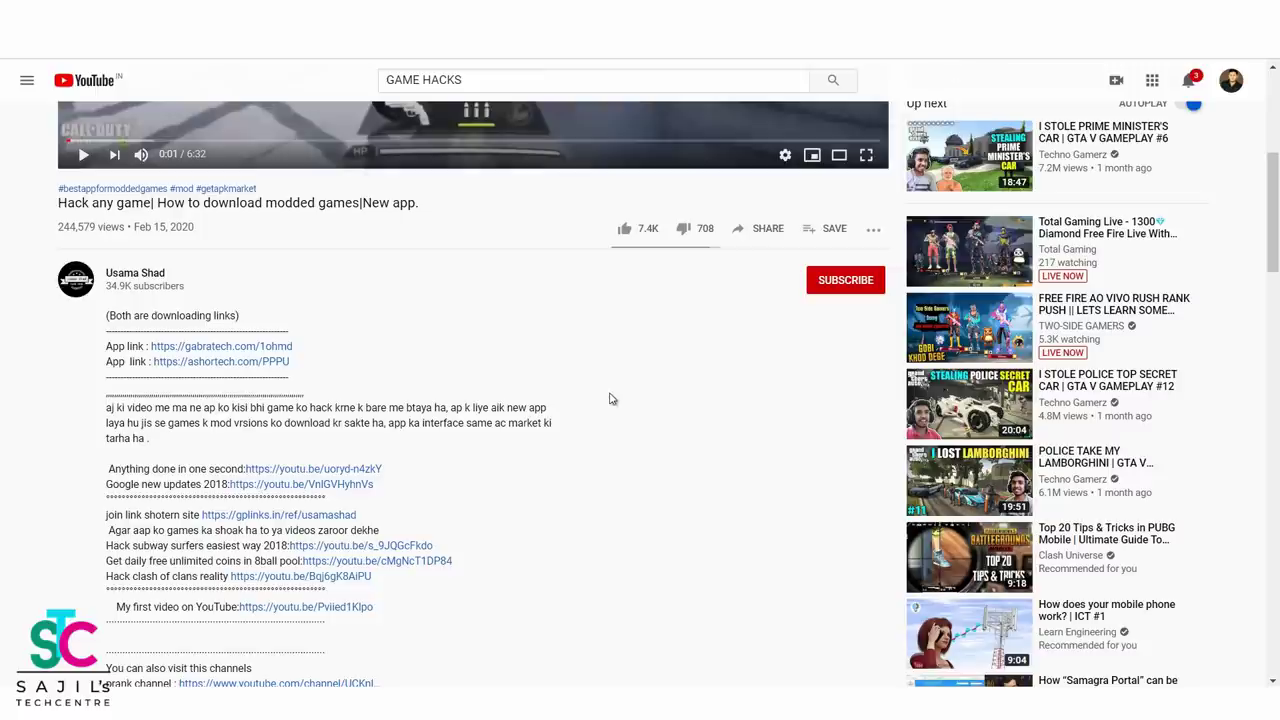
scroll(608, 397, "up", 4)
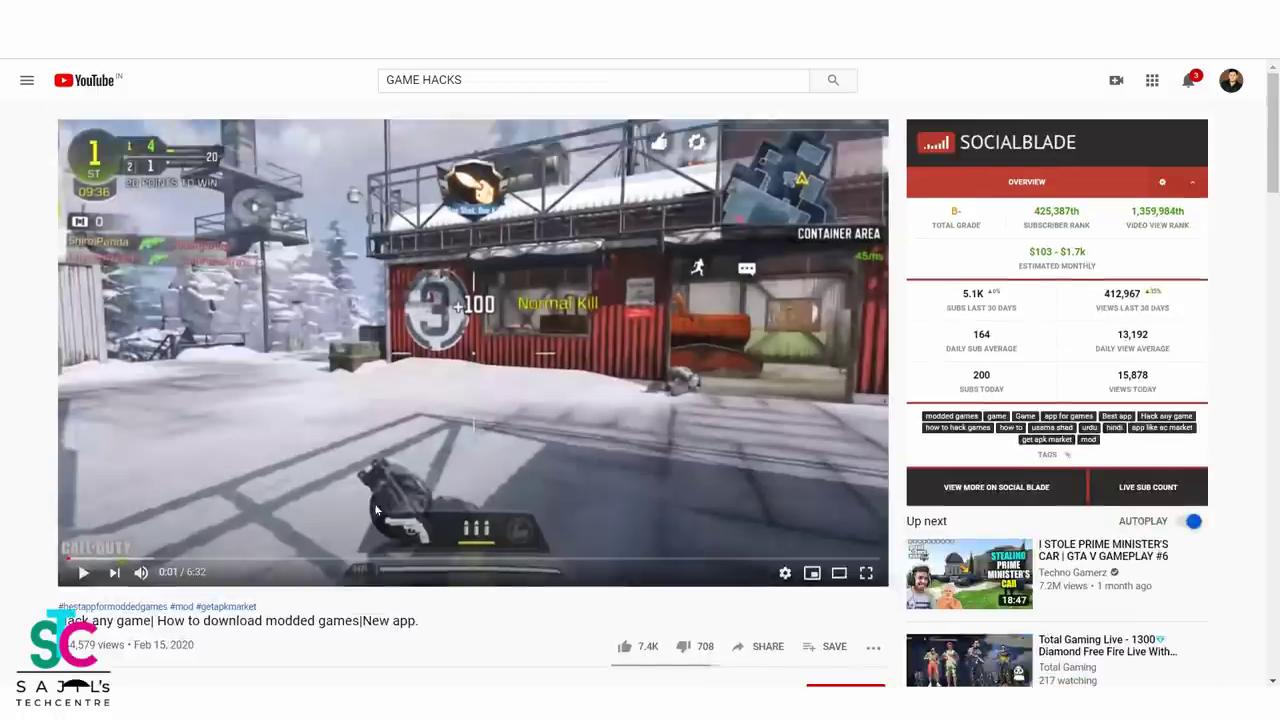
scroll(375, 515, "down", 4)
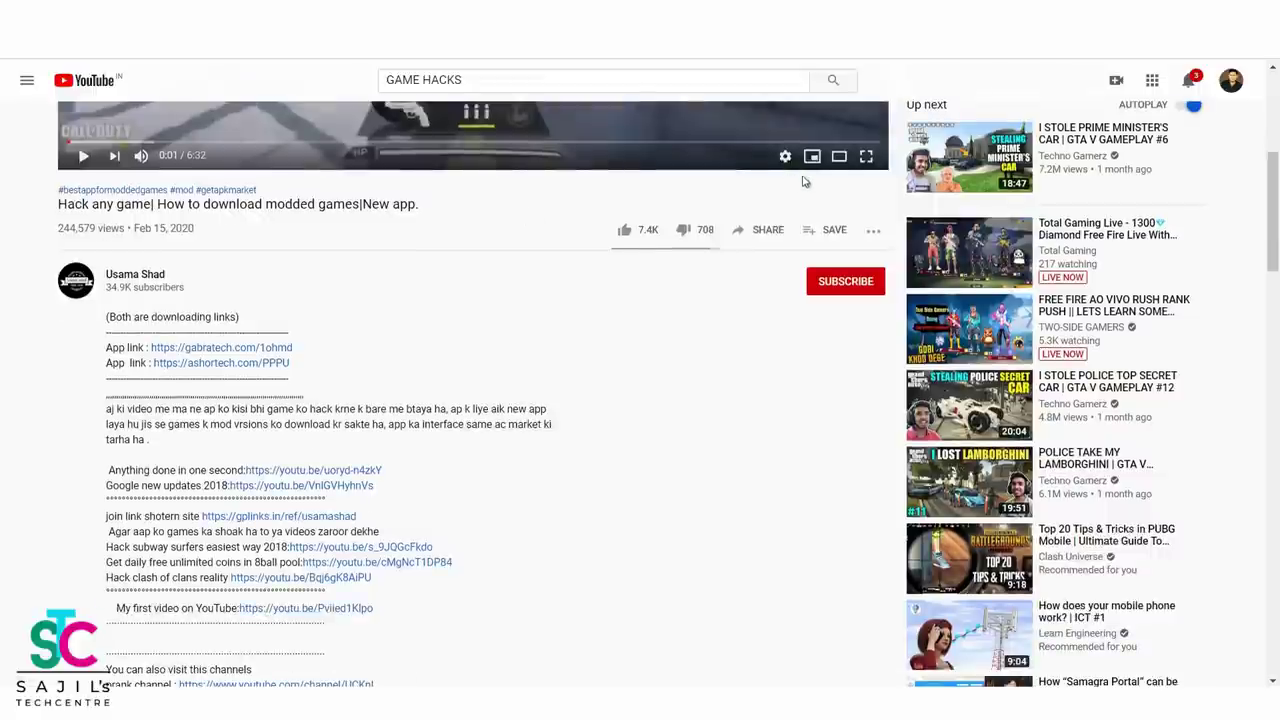
Step: Go back to the GAME HACKS search results and look through the listed videos
left_click(17, 57)
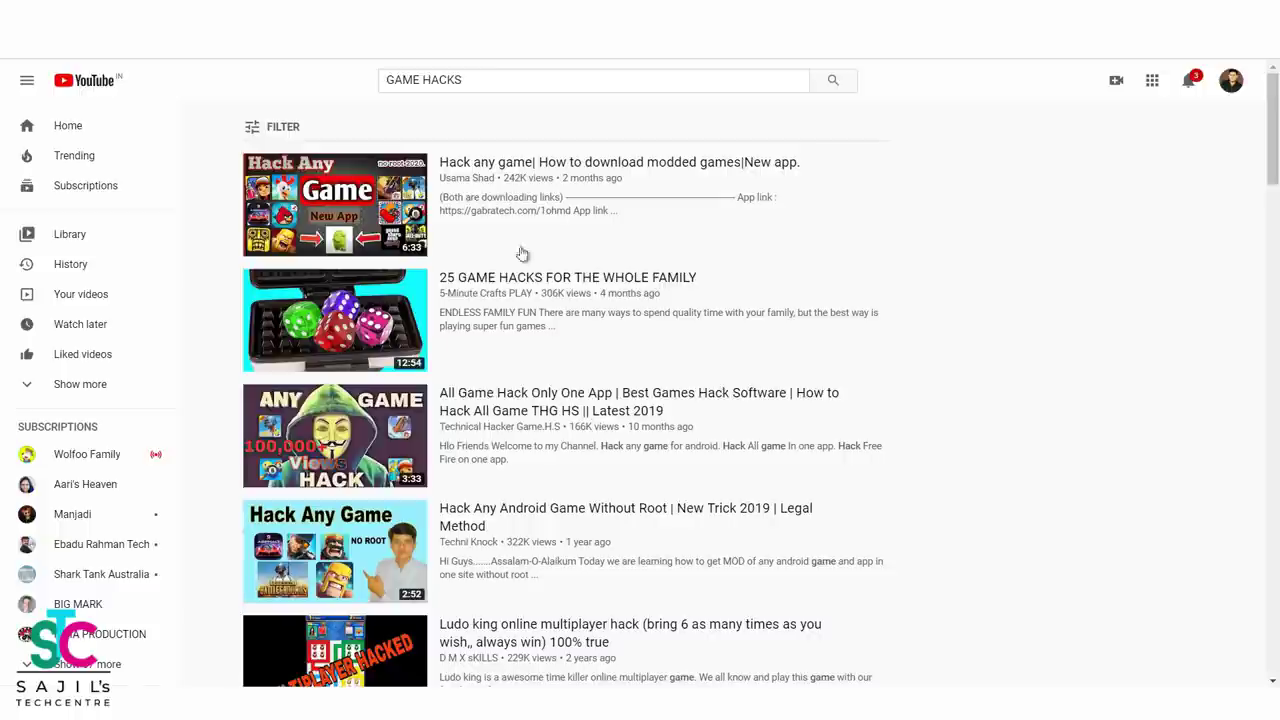
scroll(501, 419, "down", 3)
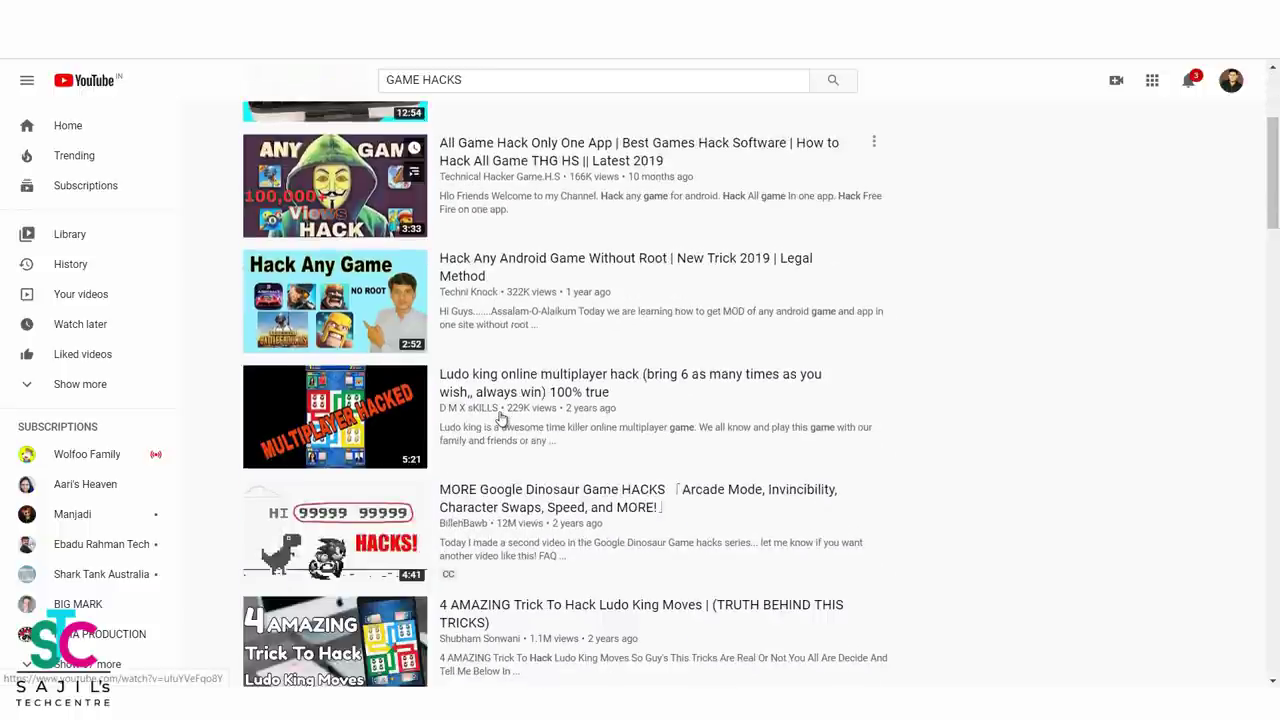
scroll(501, 419, "up", 3)
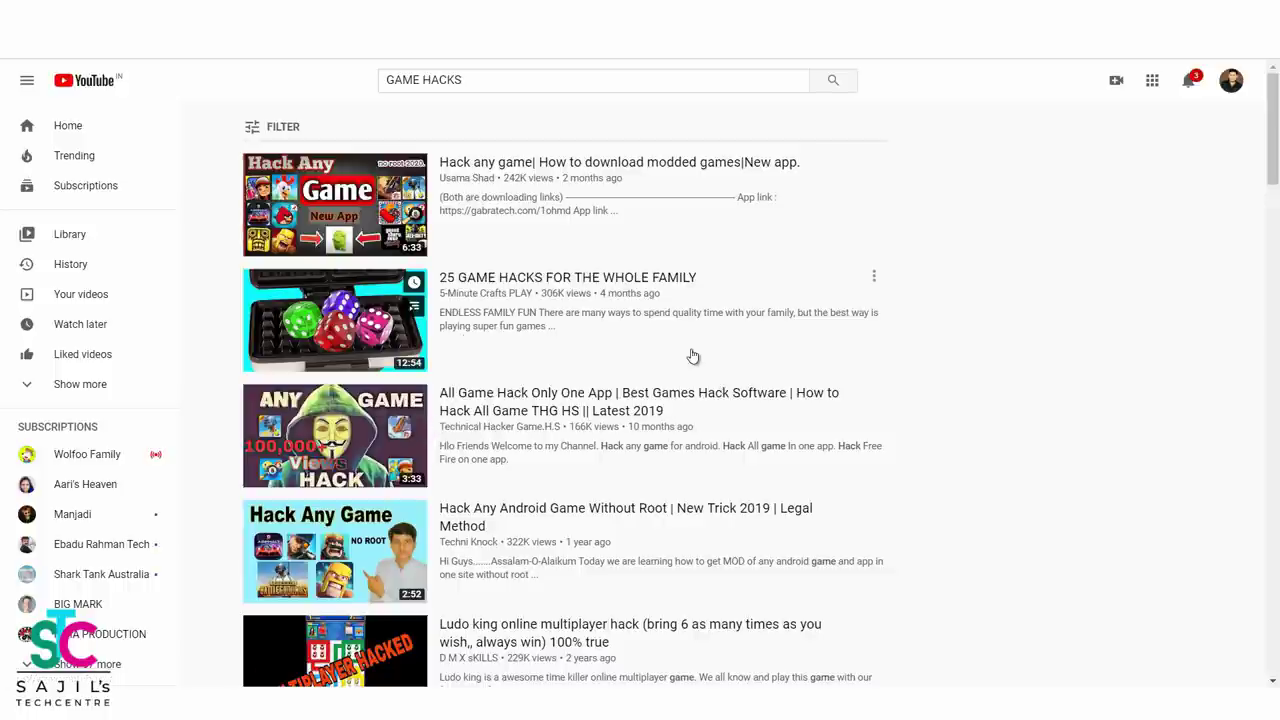
Step: Switch back to the DollarUpload file upload page and review the download link in Notepad once more
key("ctrl+Tab")
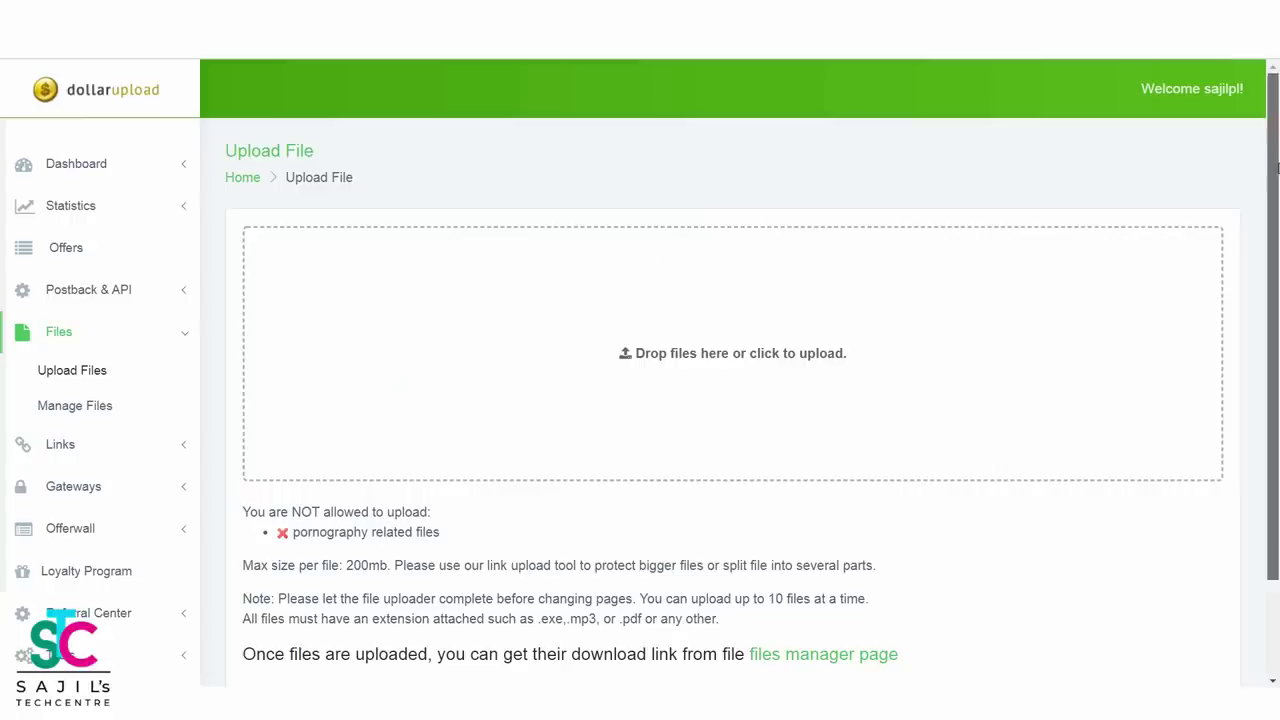
scroll(678, 210, "down", 1)
scroll(668, 262, "up", 1)
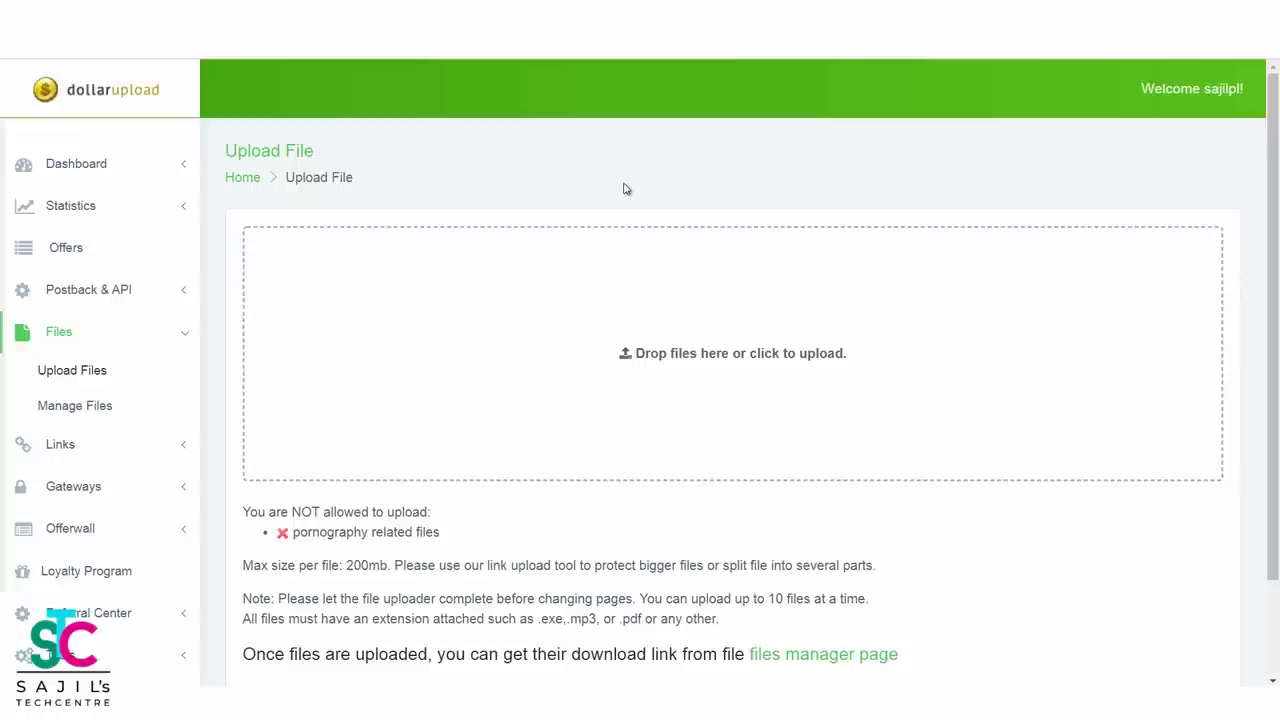
left_click(632, 620)
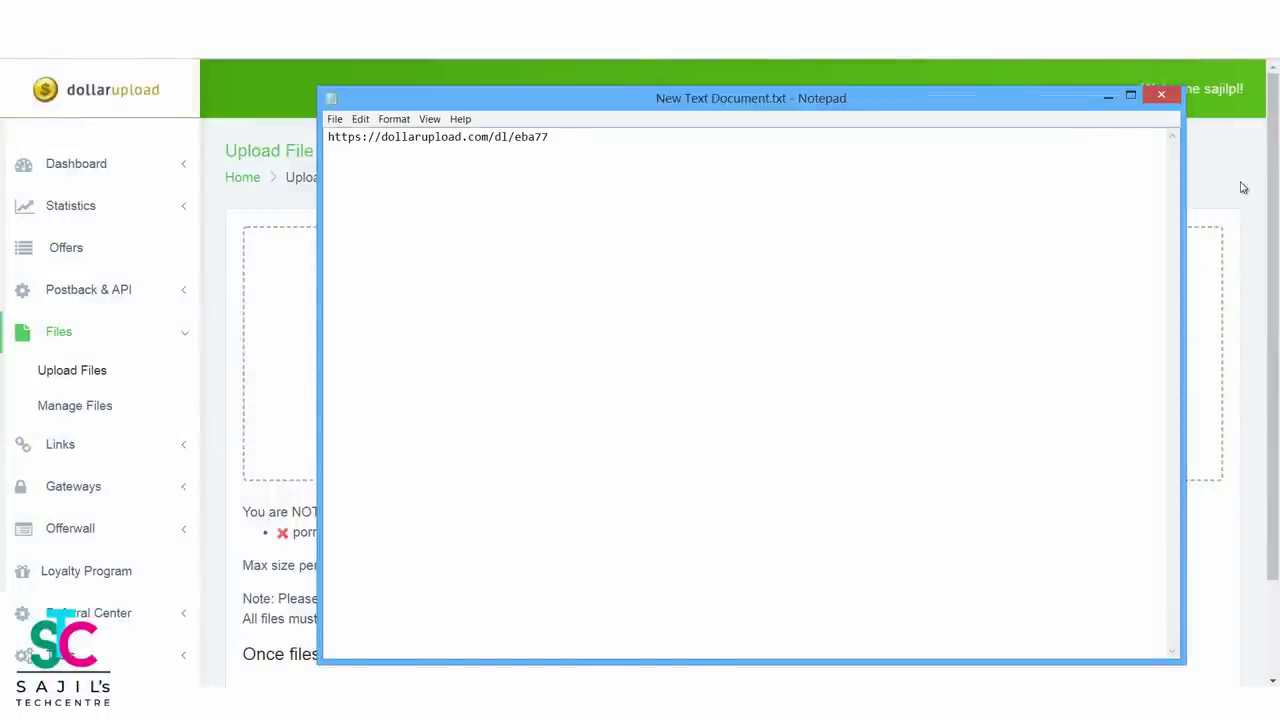
left_click(1108, 97)
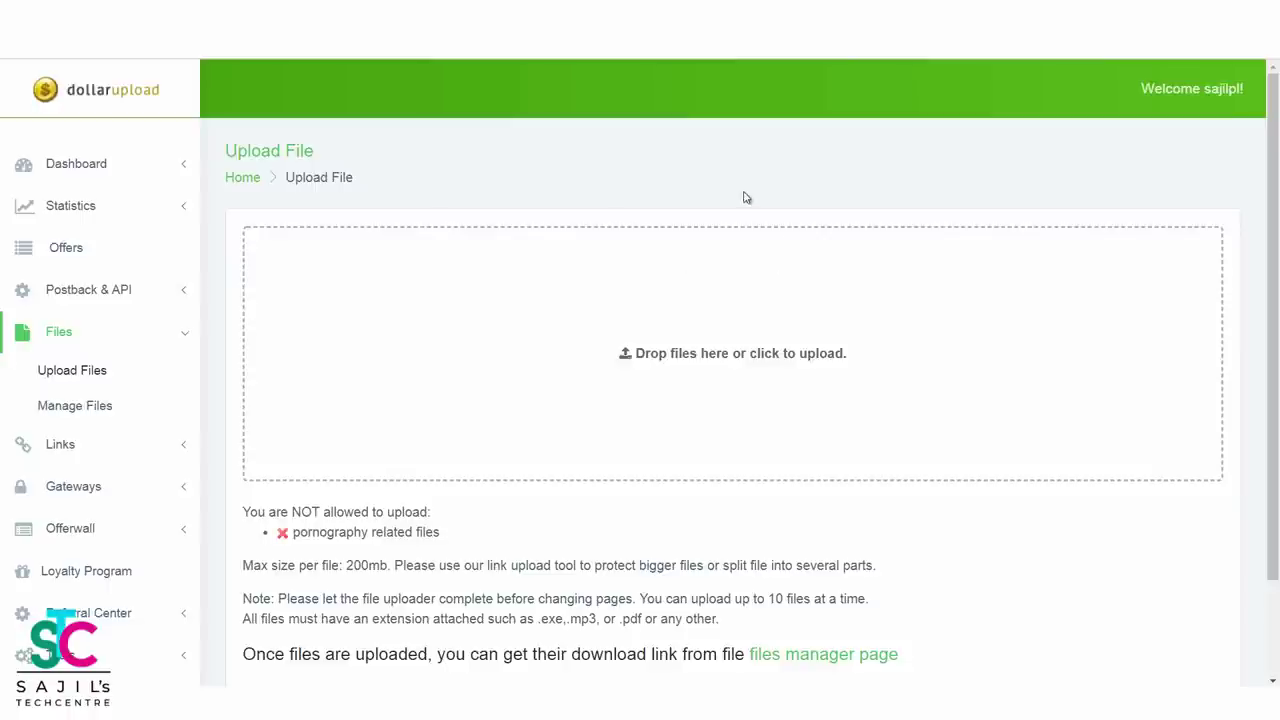
Step: Open the Offers page and look through the listed offers
scroll(529, 297, "down", 2)
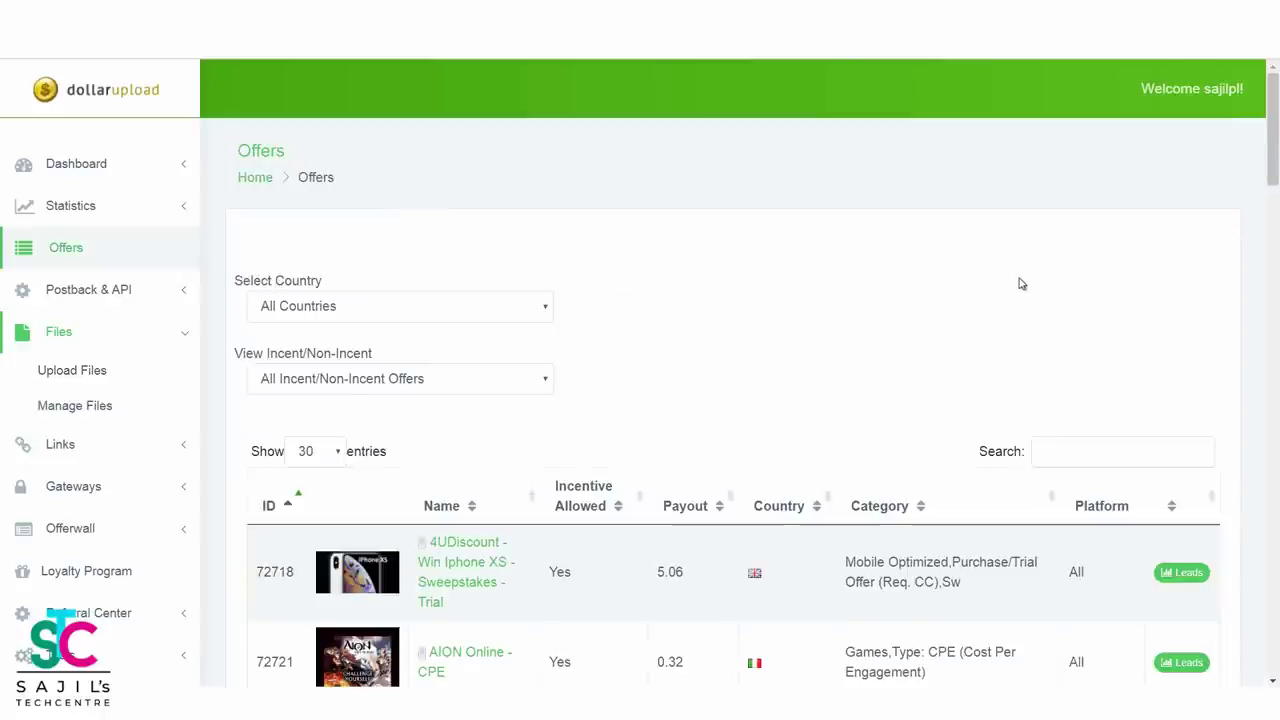
scroll(1203, 208, "down", 2)
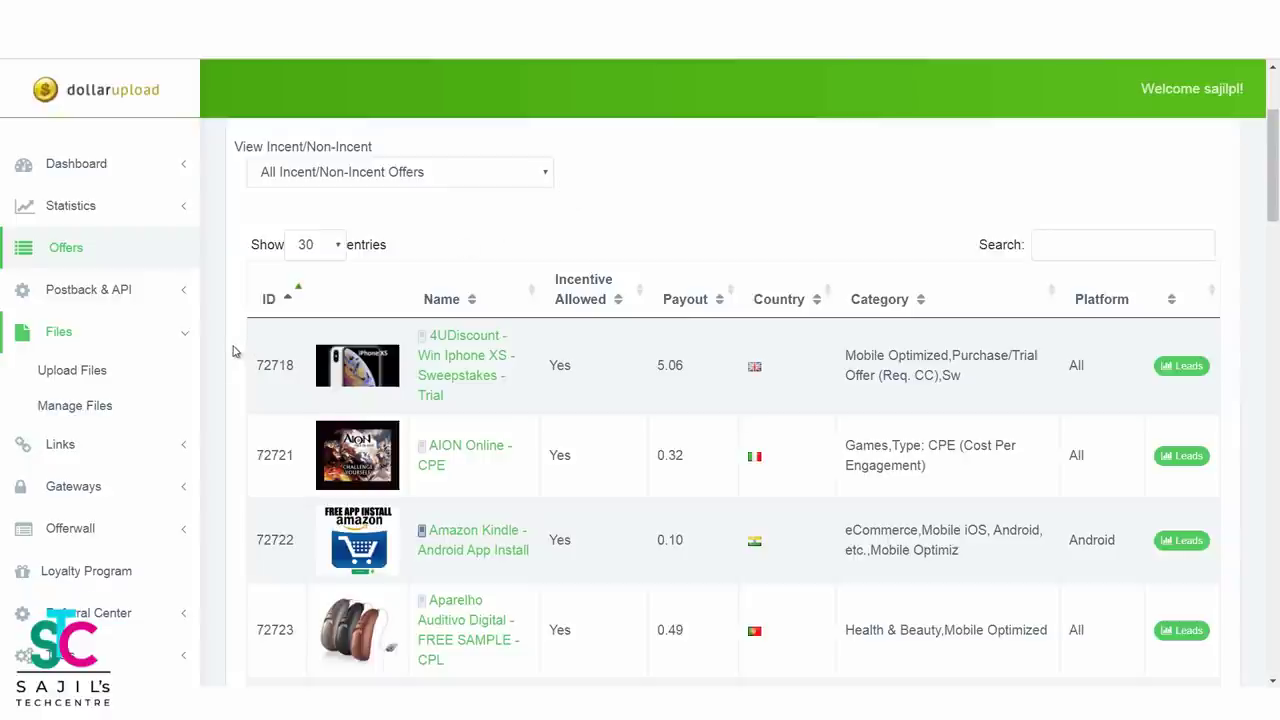
left_click(74, 448)
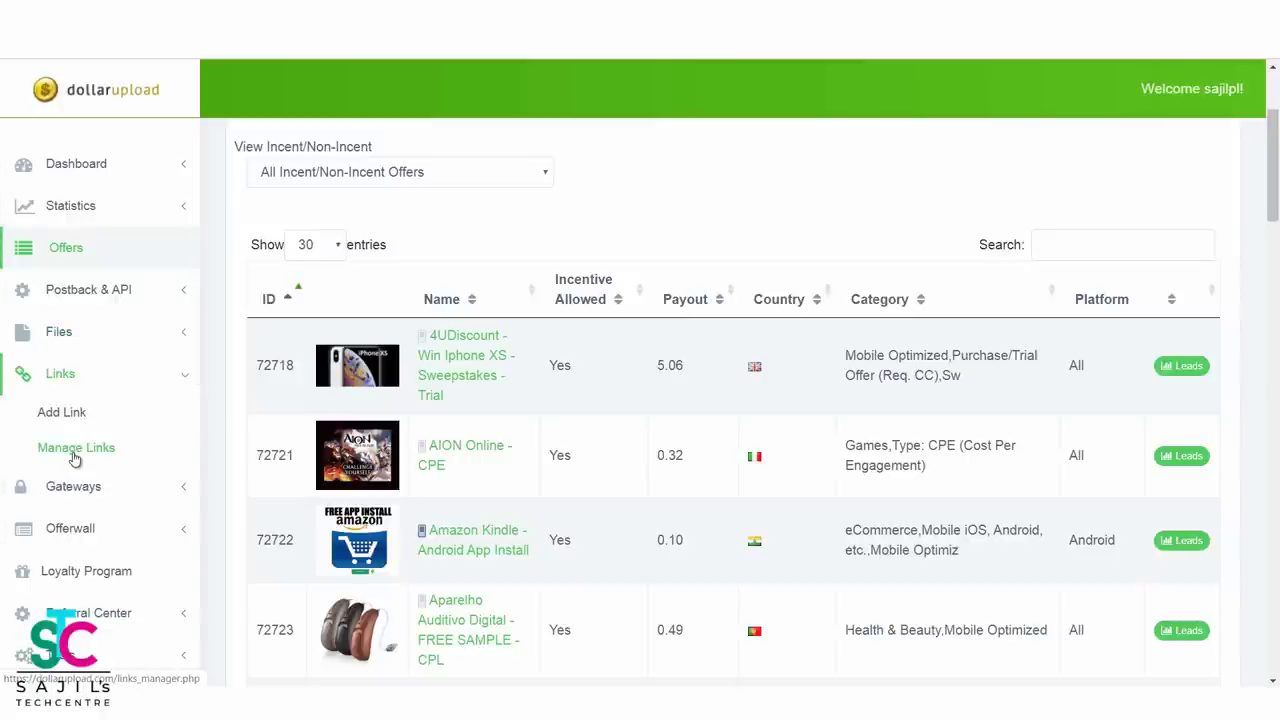
left_click(75, 423)
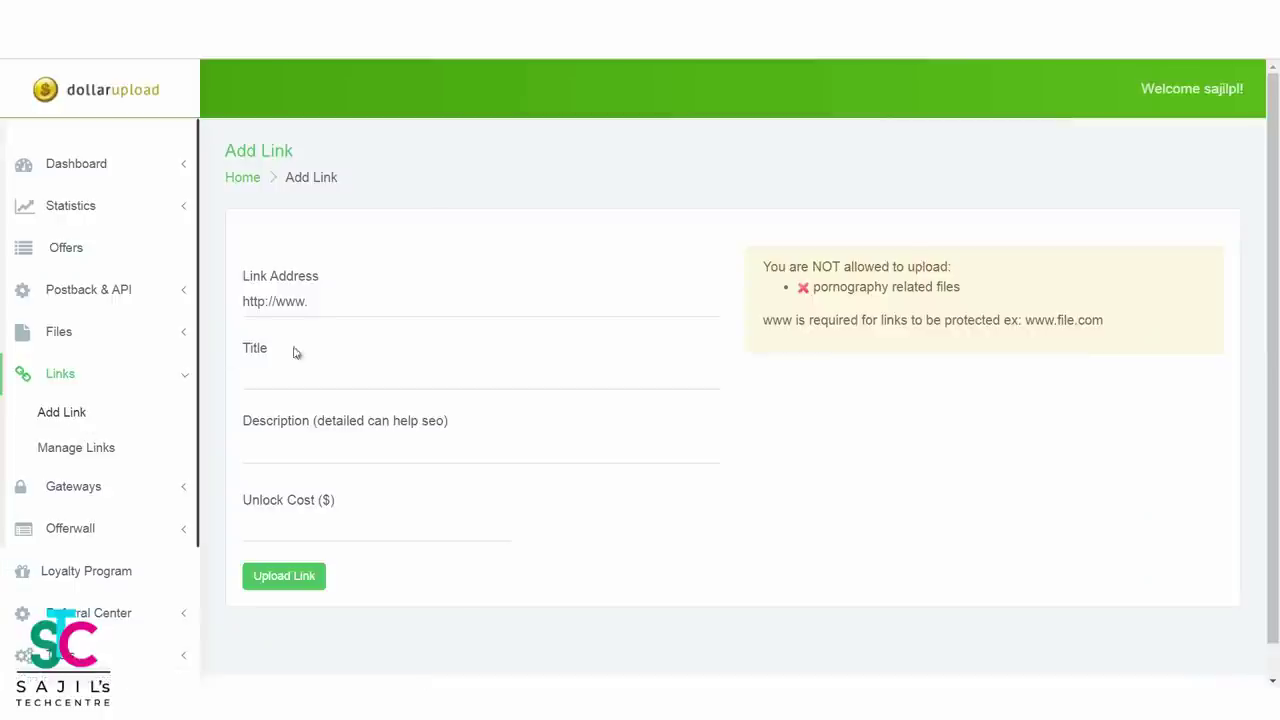
left_click(341, 307)
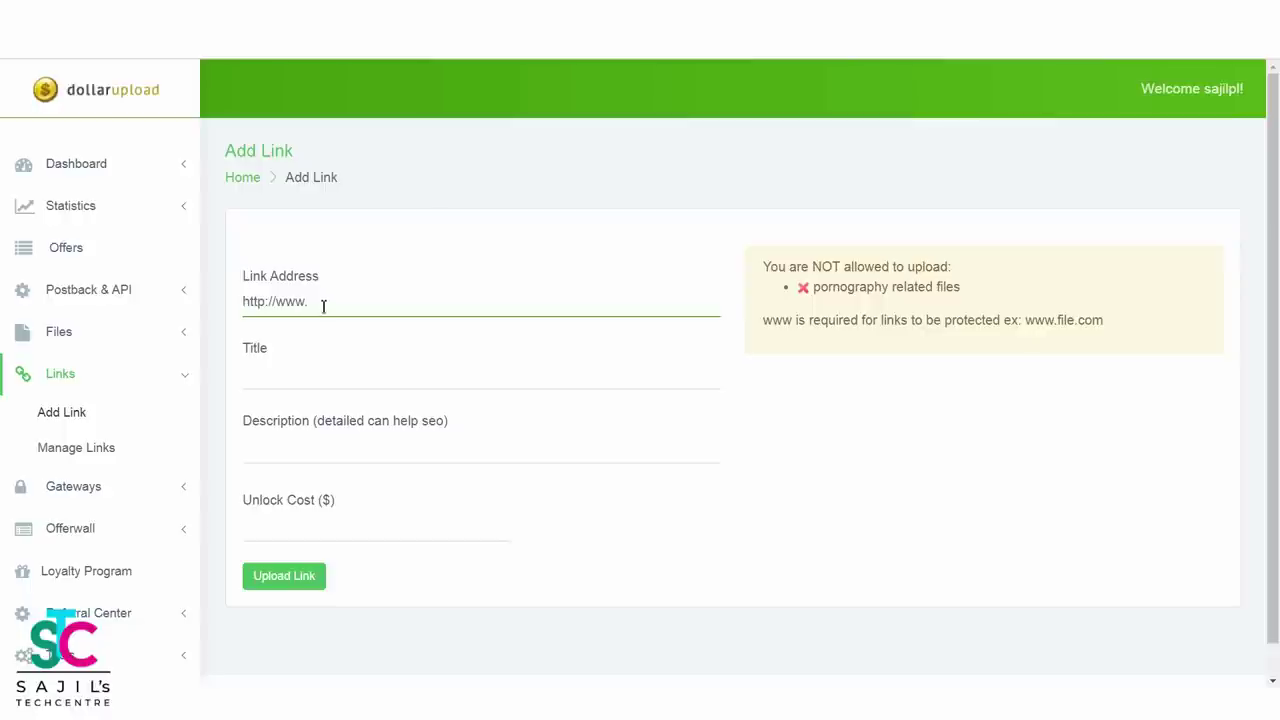
left_click(331, 318)
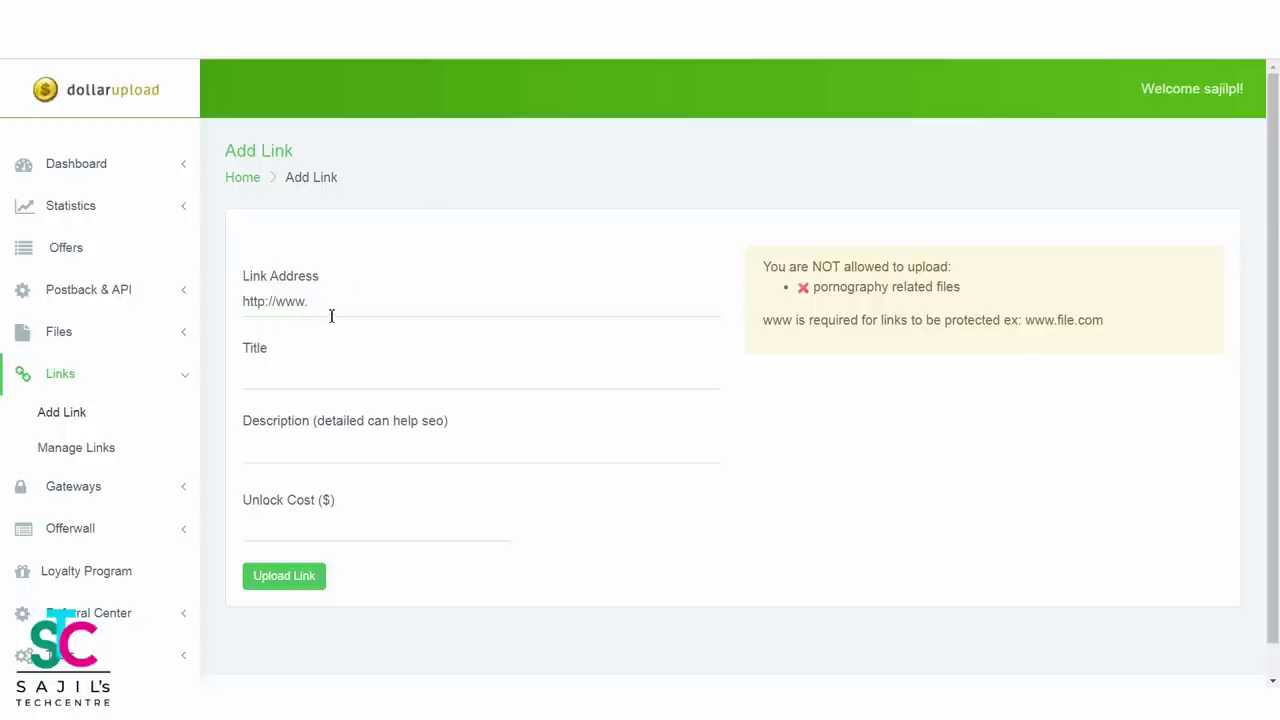
left_click(355, 306)
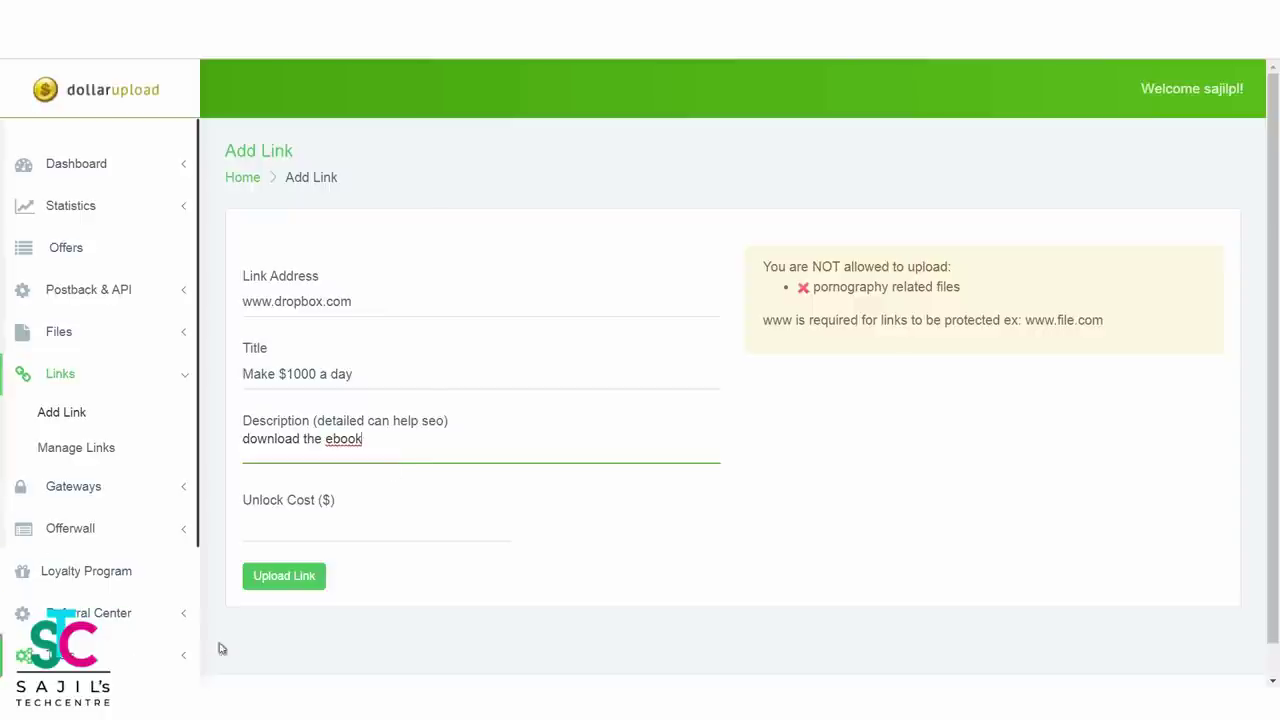
left_click_drag(375, 380, 254, 389)
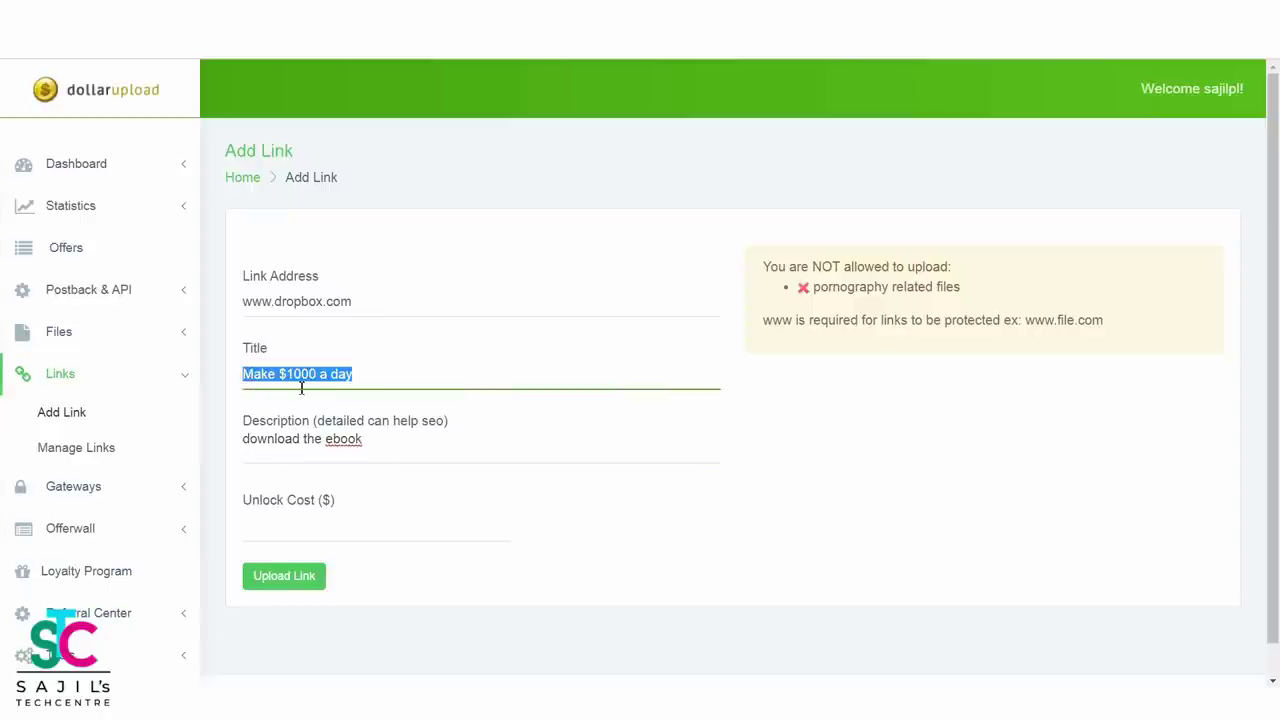
left_click(378, 445)
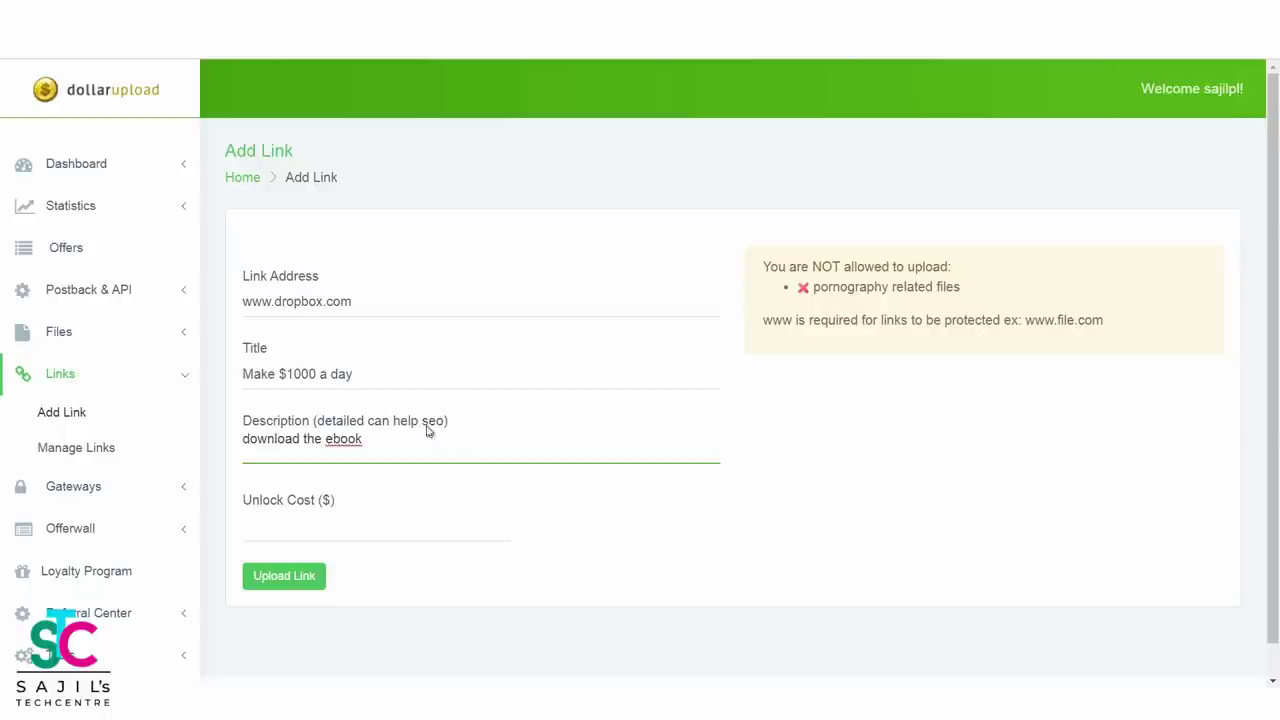
Step: Set the new link's unlock cost to $5 and upload the link
left_click(341, 527)
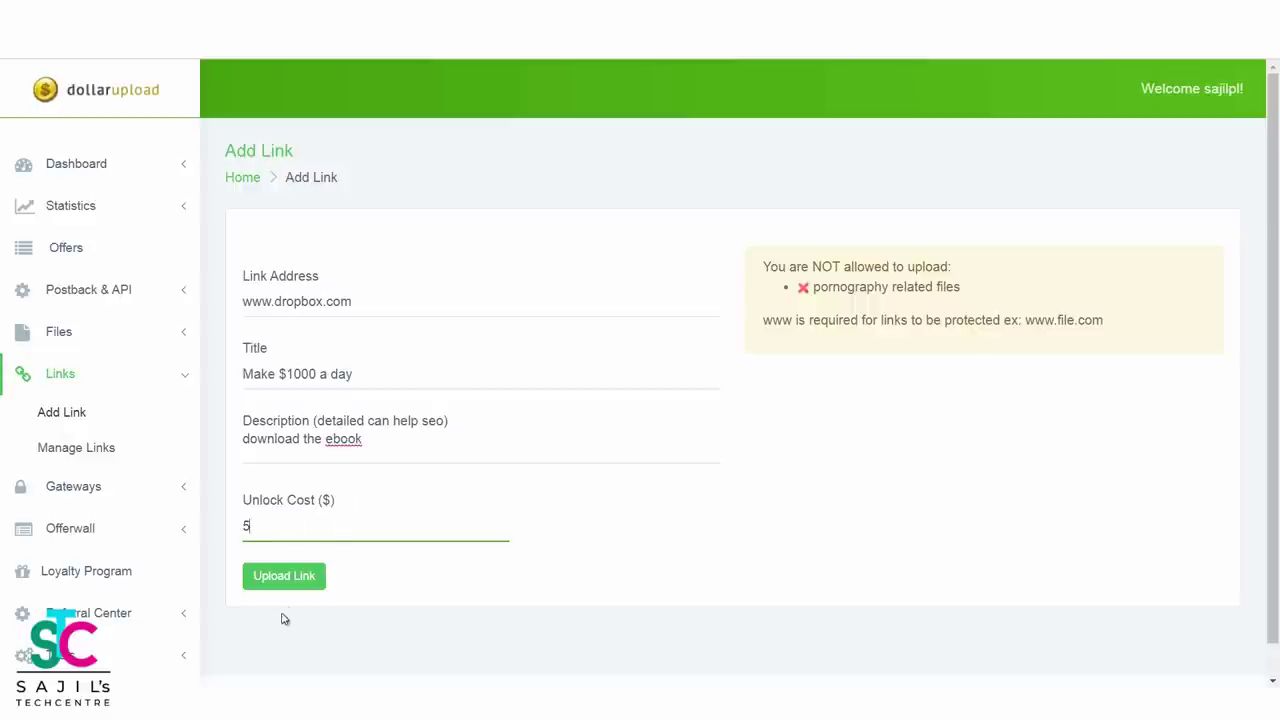
left_click(286, 580)
left_click(296, 580)
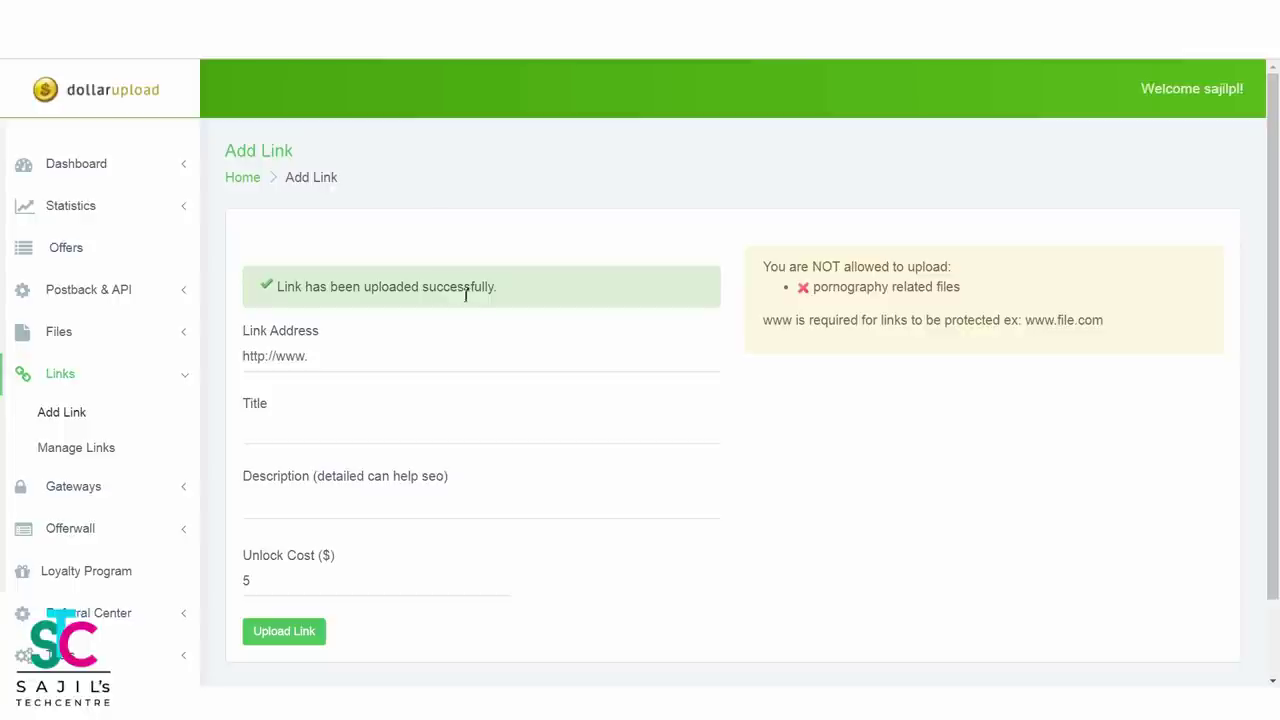
Step: Open the link manager and copy the locked DollarUpload address of the "Make $1000 a day" link
left_click(90, 460)
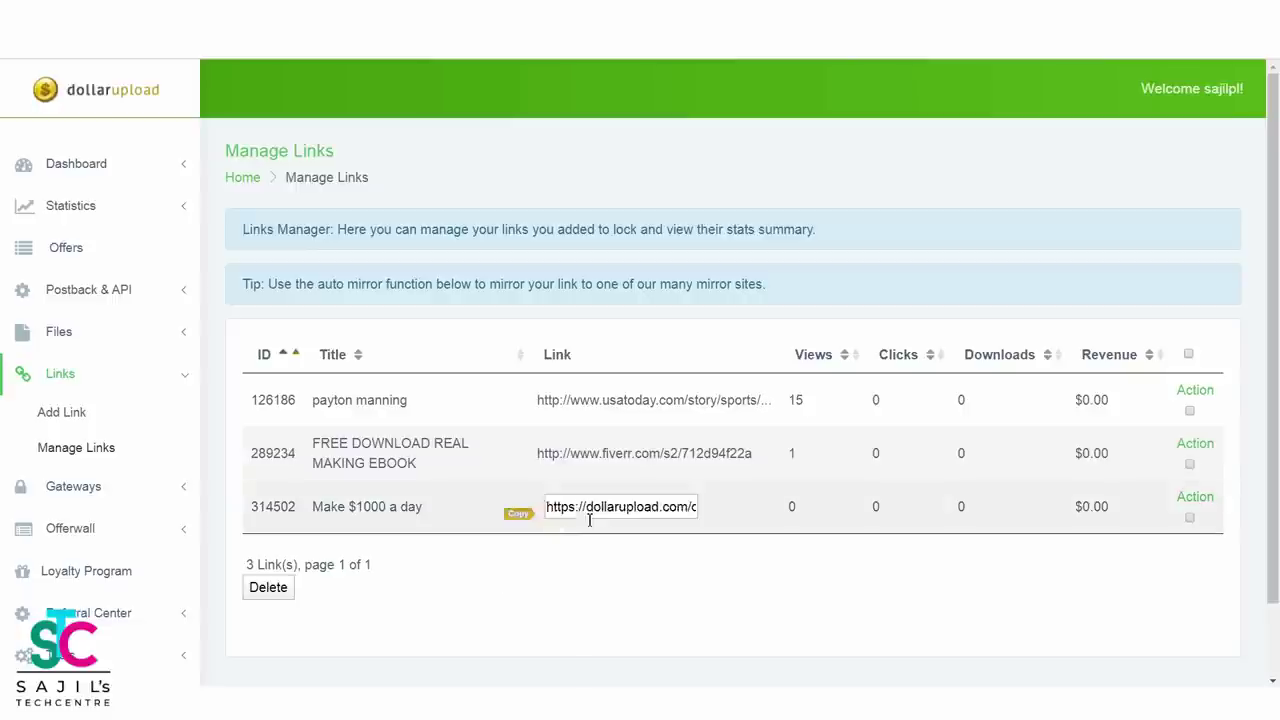
left_click(590, 517)
right_click(592, 513)
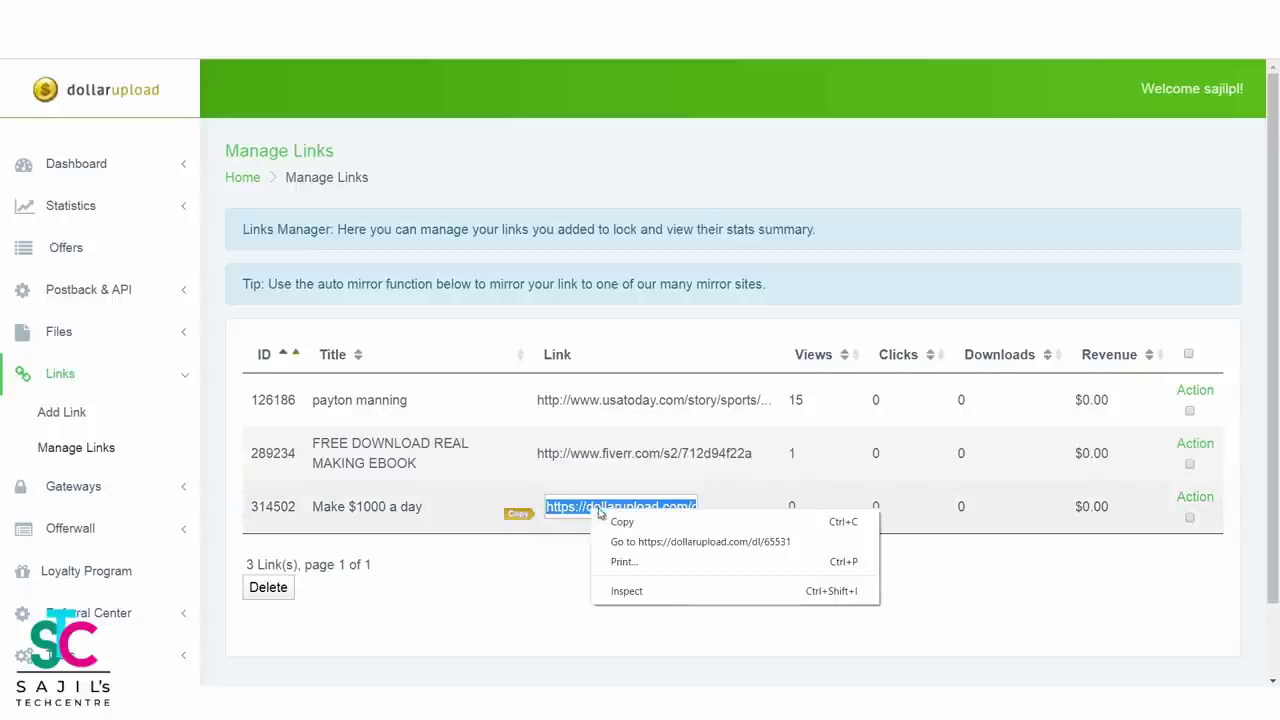
left_click(614, 527)
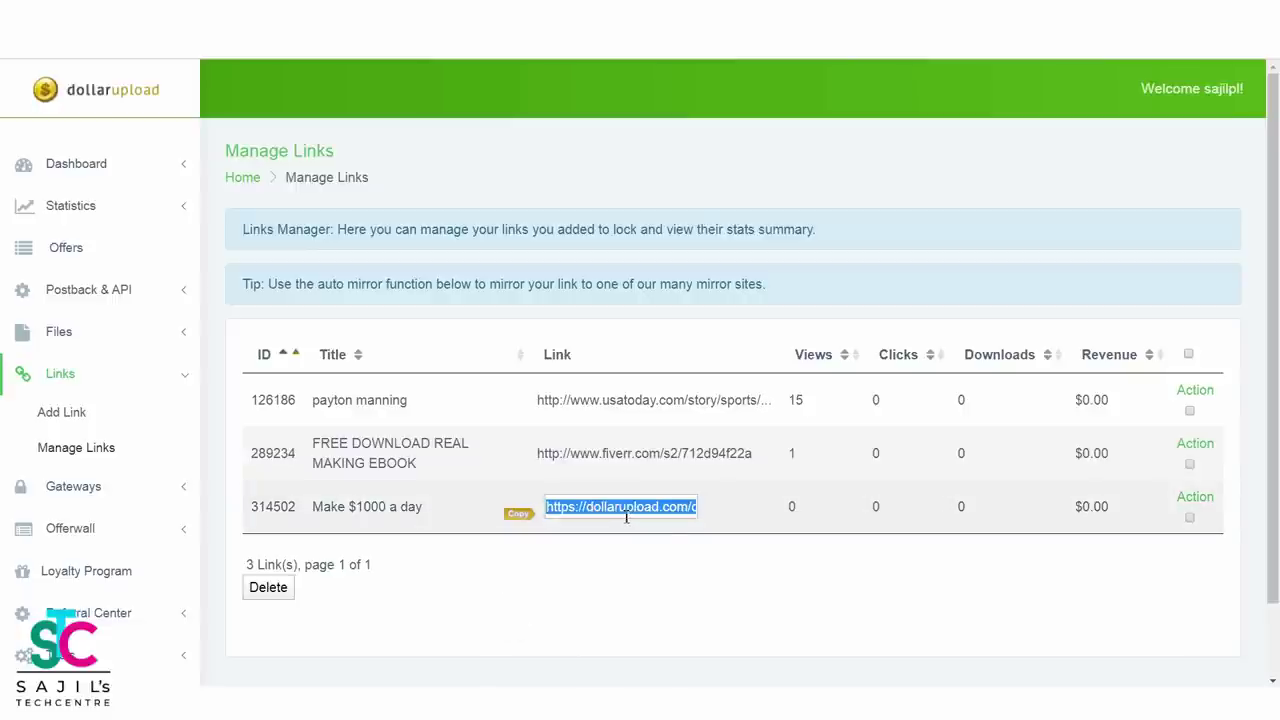
Step: Open the copied link in a new browser tab and request unlocking of its download
key("ctrl+t")
right_click(614, 52)
left_click(686, 138)
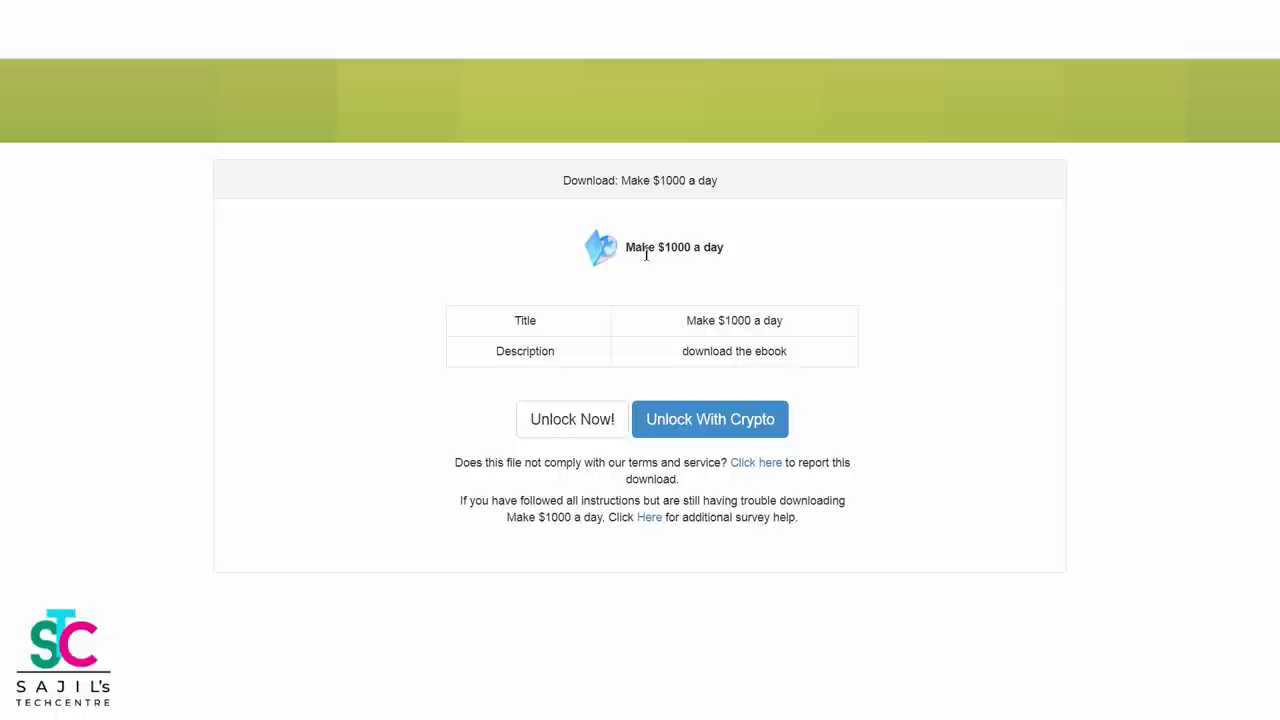
left_click(587, 433)
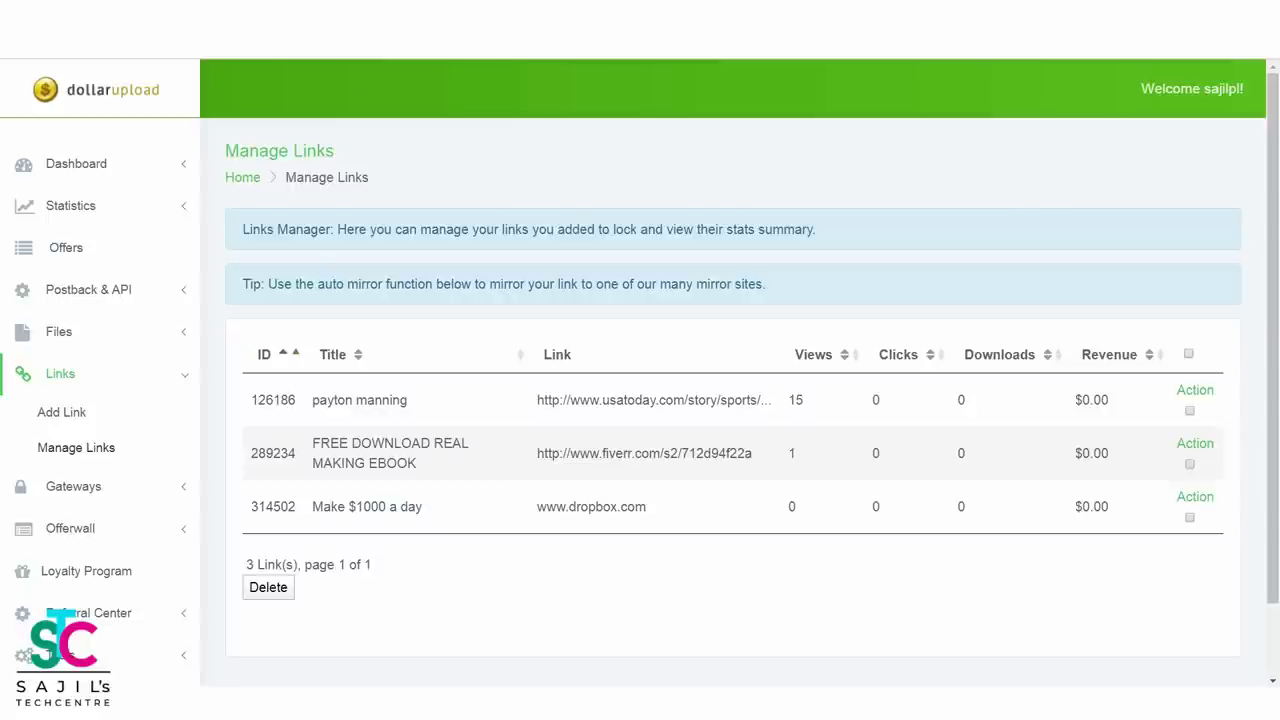
Step: Examine the offers required to unlock the "Make $1000 a day" download, close them and leave the download page
left_click(595, 510)
left_click(557, 586)
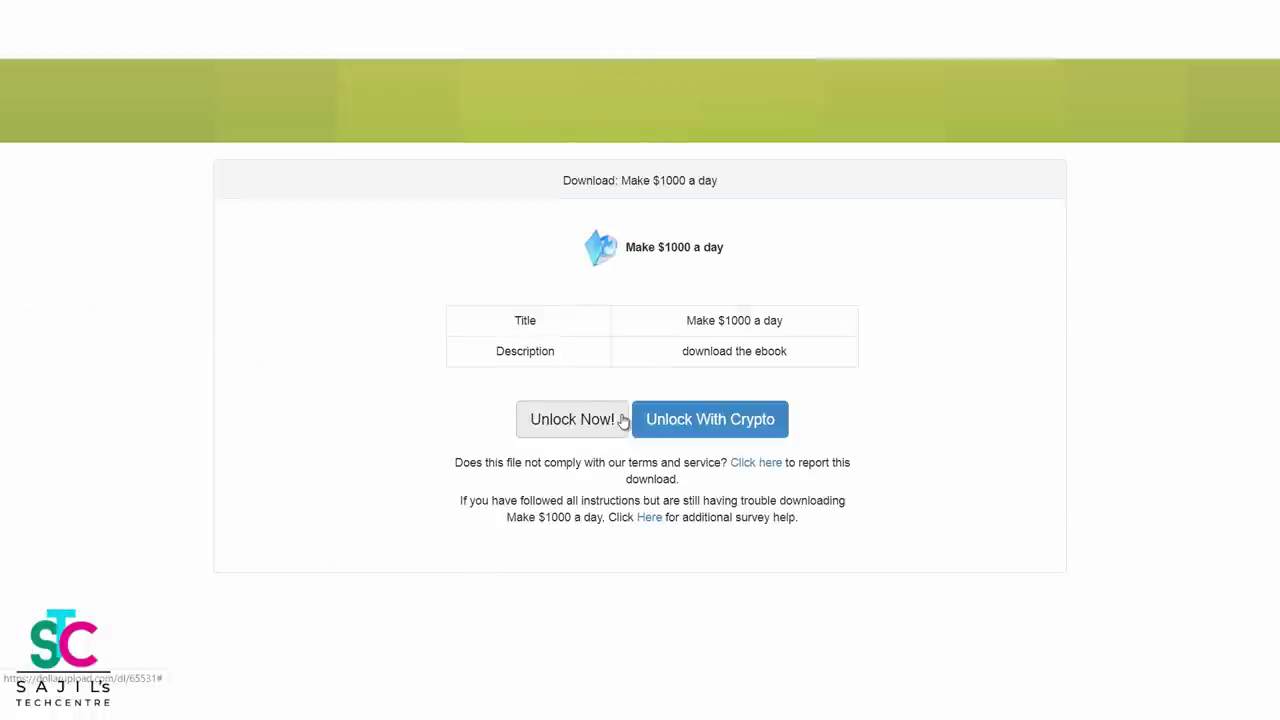
left_click(586, 423)
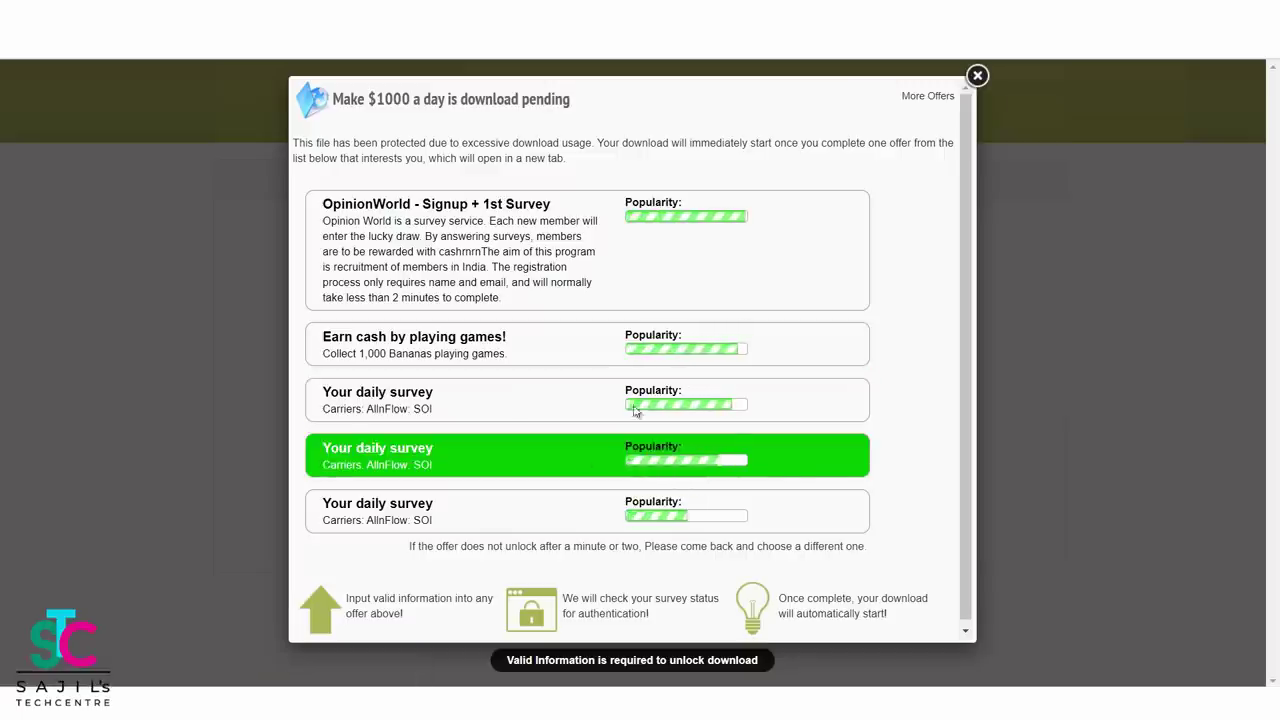
left_click(977, 77)
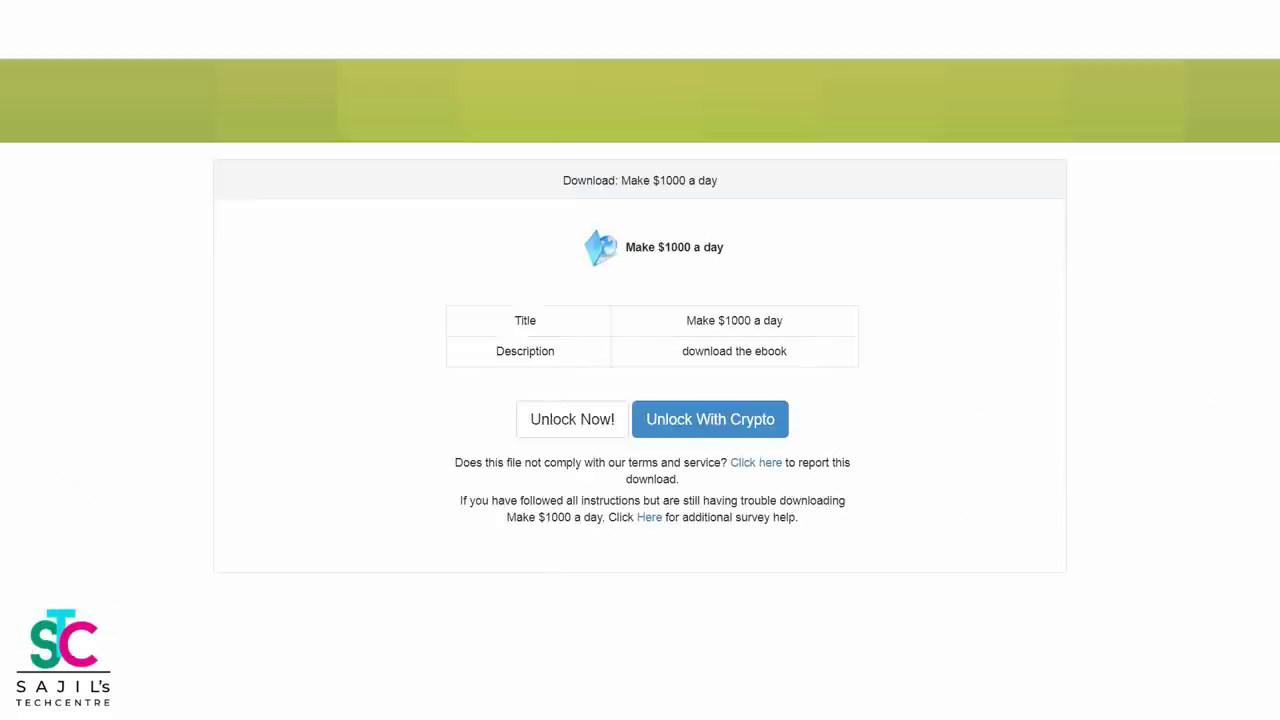
key("alt+Left")
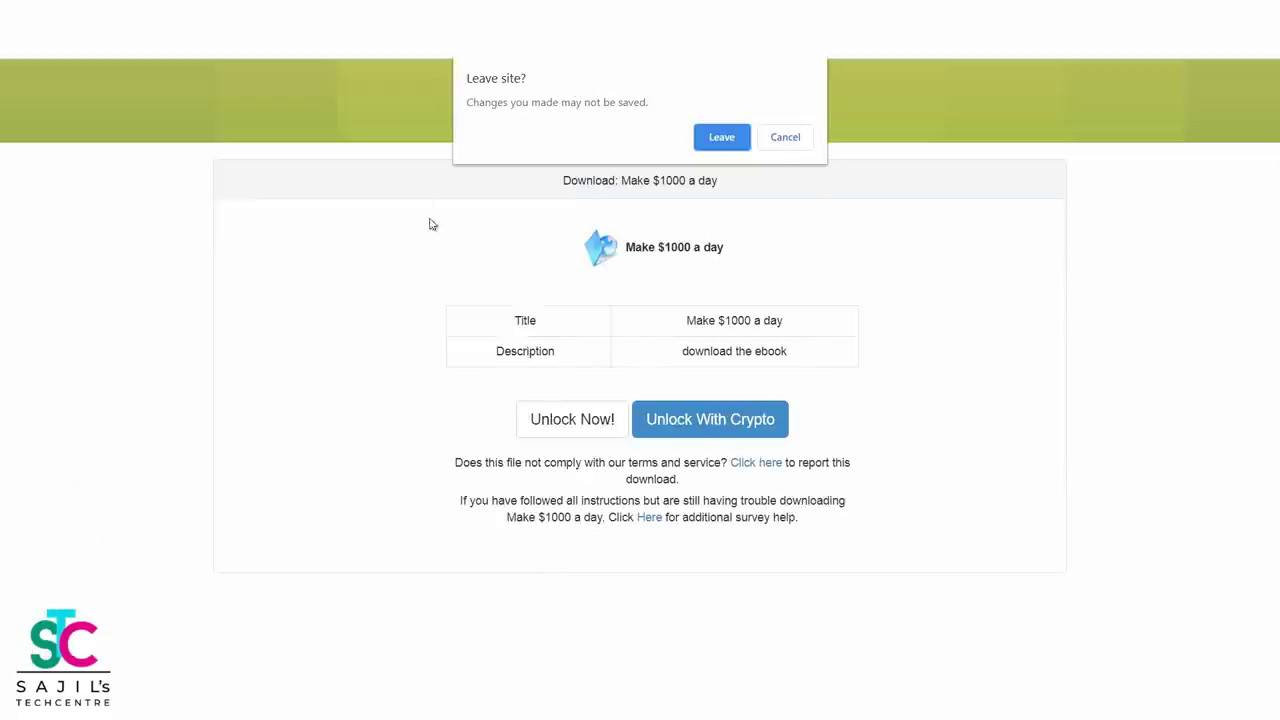
left_click(743, 143)
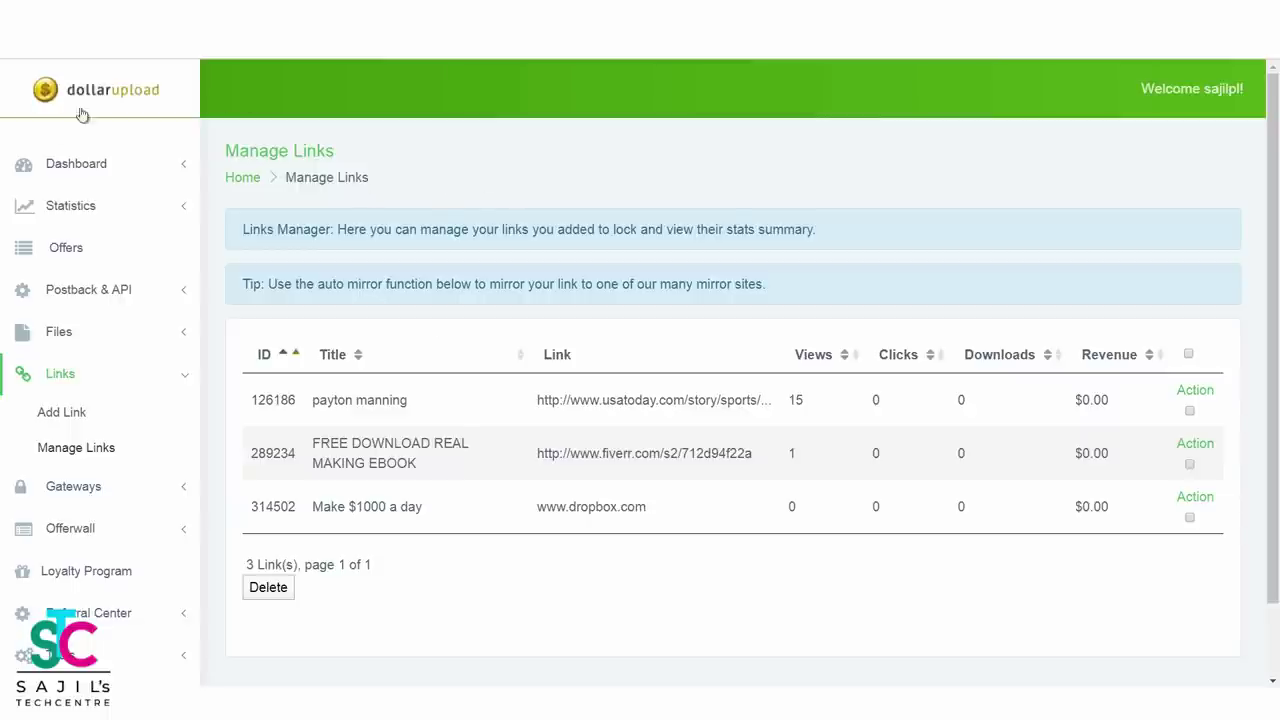
Step: Open the account dashboard and examine the available balance
left_click(48, 167)
left_click(65, 204)
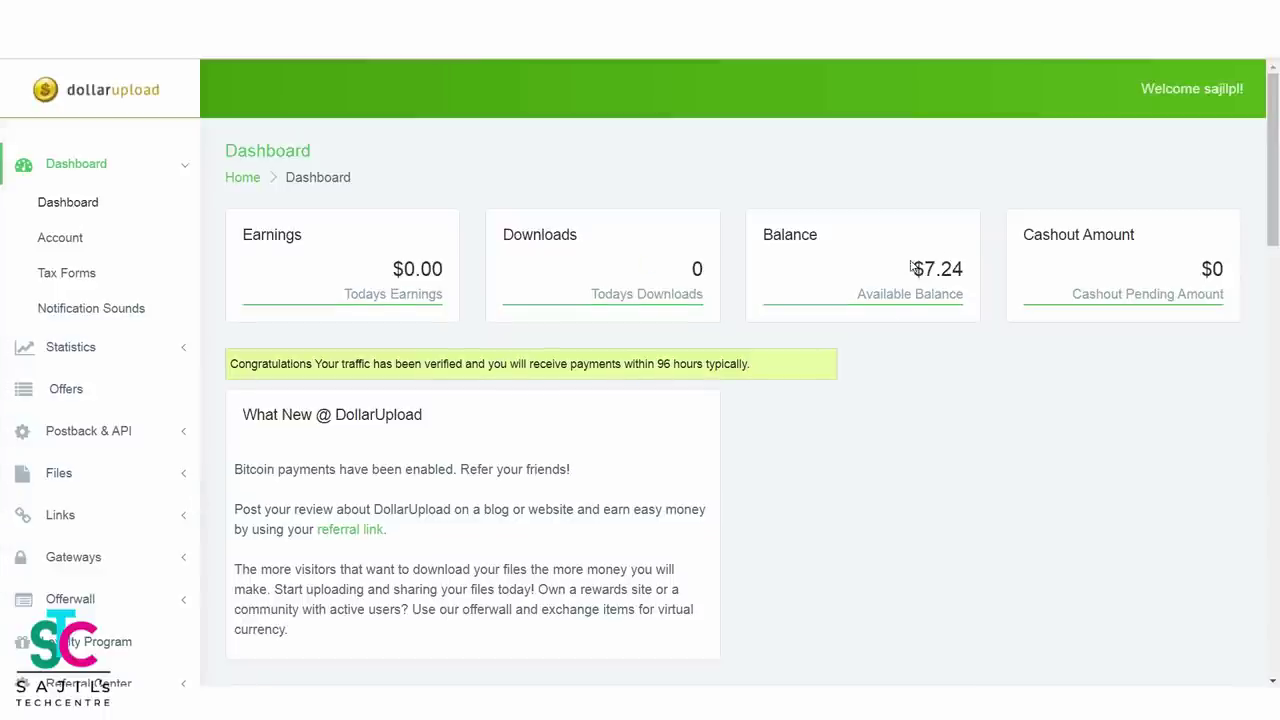
left_click_drag(916, 270, 966, 282)
left_click(914, 389)
mouse_move(918, 268)
left_mouse_down()
mouse_move(971, 277)
mouse_move(912, 290)
left_mouse_up()
left_click(976, 330)
left_click(881, 379)
left_click_drag(886, 272, 966, 272)
left_click(903, 369)
left_click(885, 377)
Step: Open the payout request form and choose Bitcoin as the payment method
scroll(131, 471, "down", 3)
left_click(87, 558)
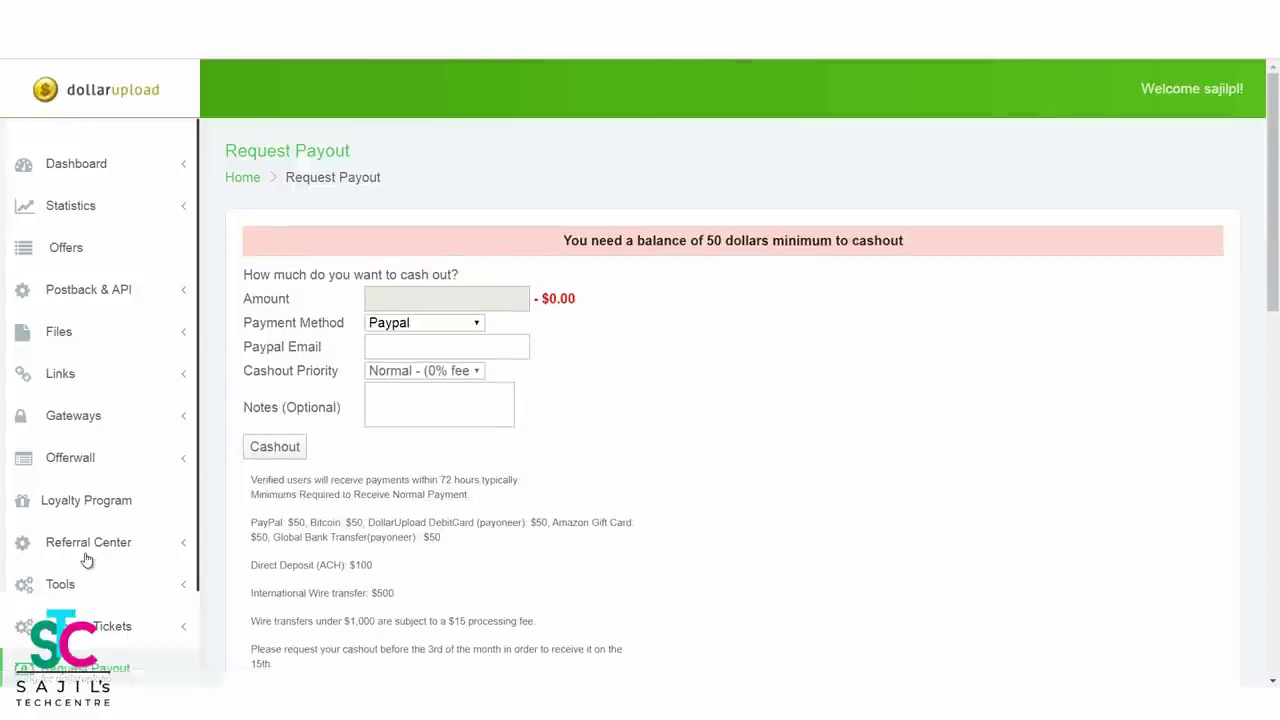
left_click(421, 324)
left_click(412, 358)
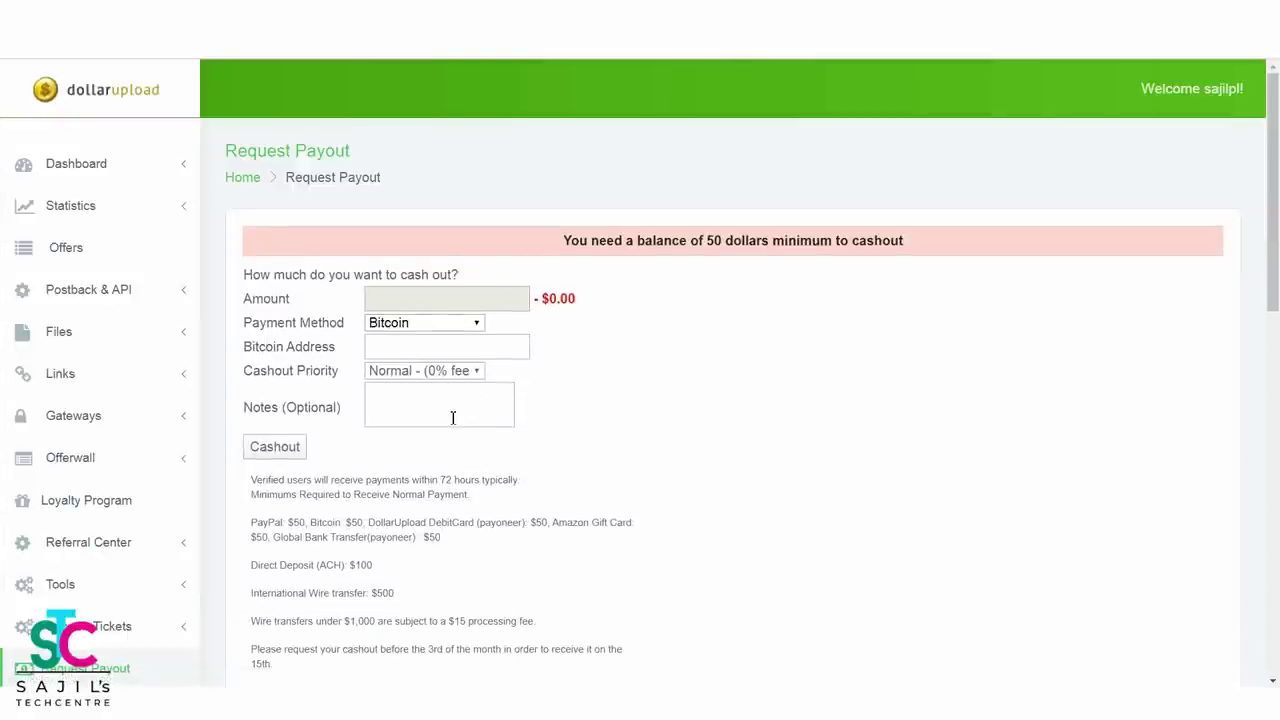
Step: Review the minimum payout amounts and set the payment method to Paypal
scroll(450, 412, "down", 2)
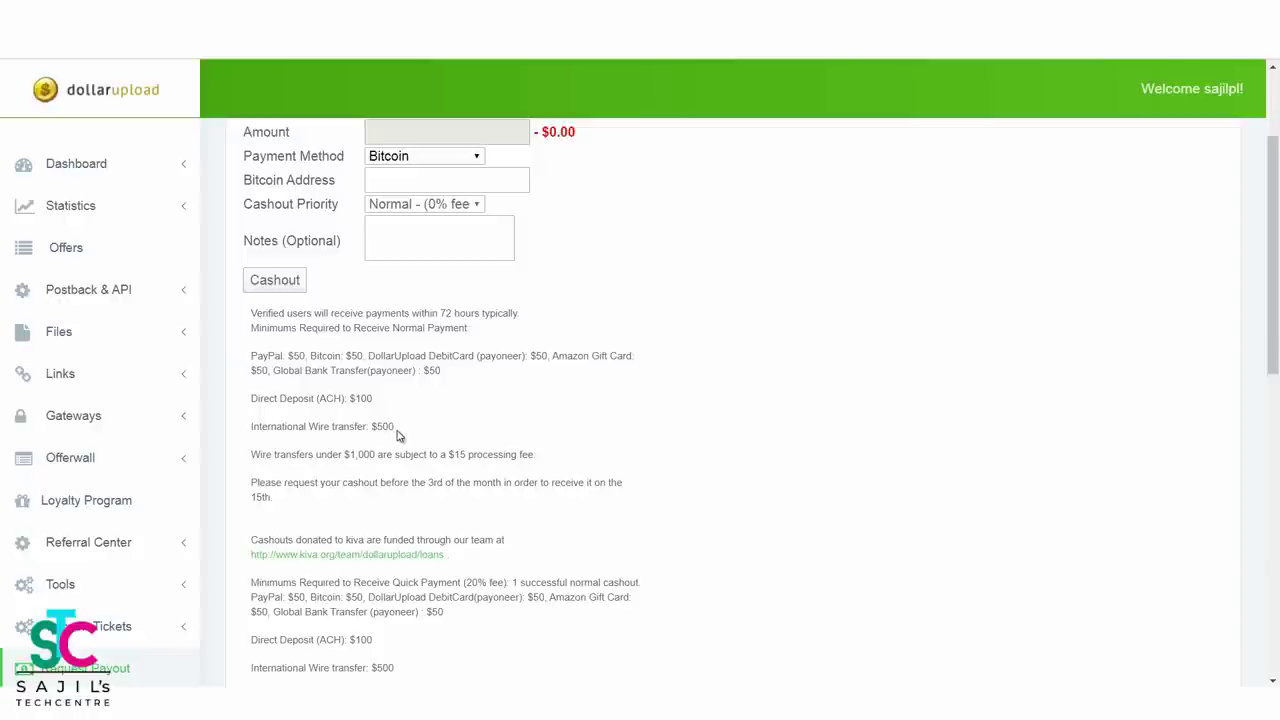
left_click_drag(395, 428, 370, 432)
left_click(563, 429)
scroll(557, 406, "up", 3)
double_click(714, 240)
left_click(612, 331)
left_click(422, 330)
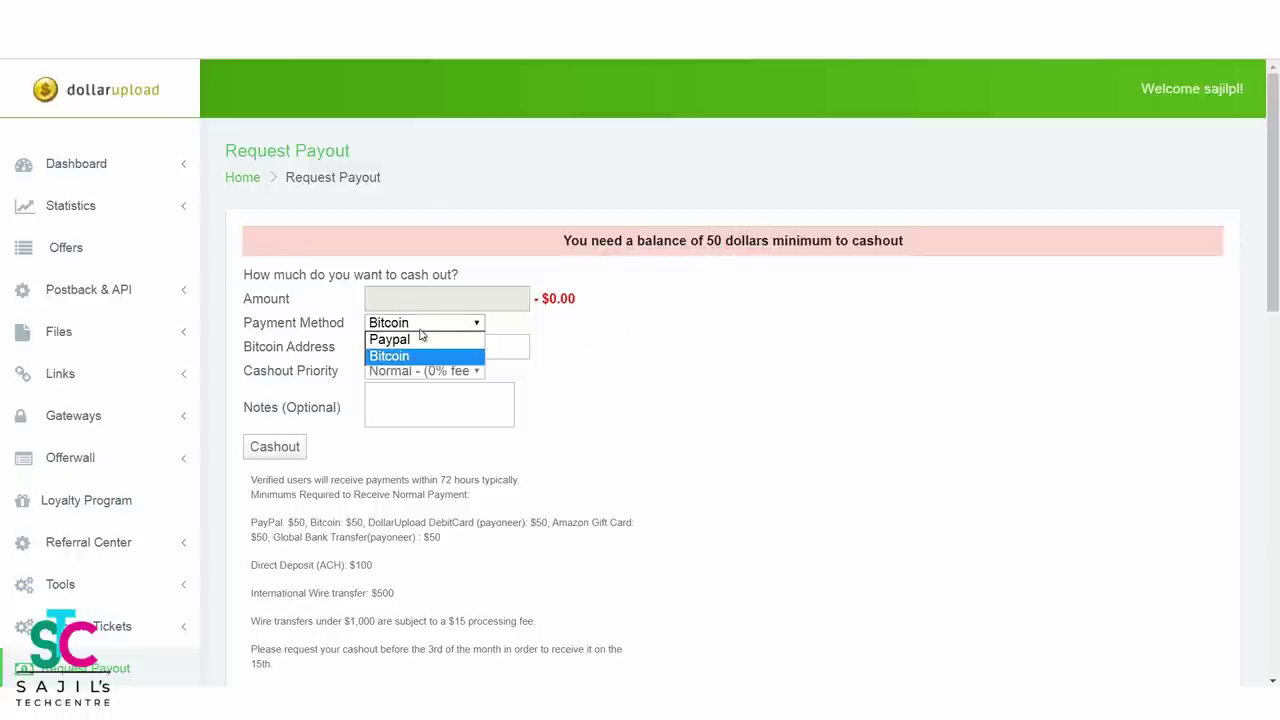
left_click(418, 340)
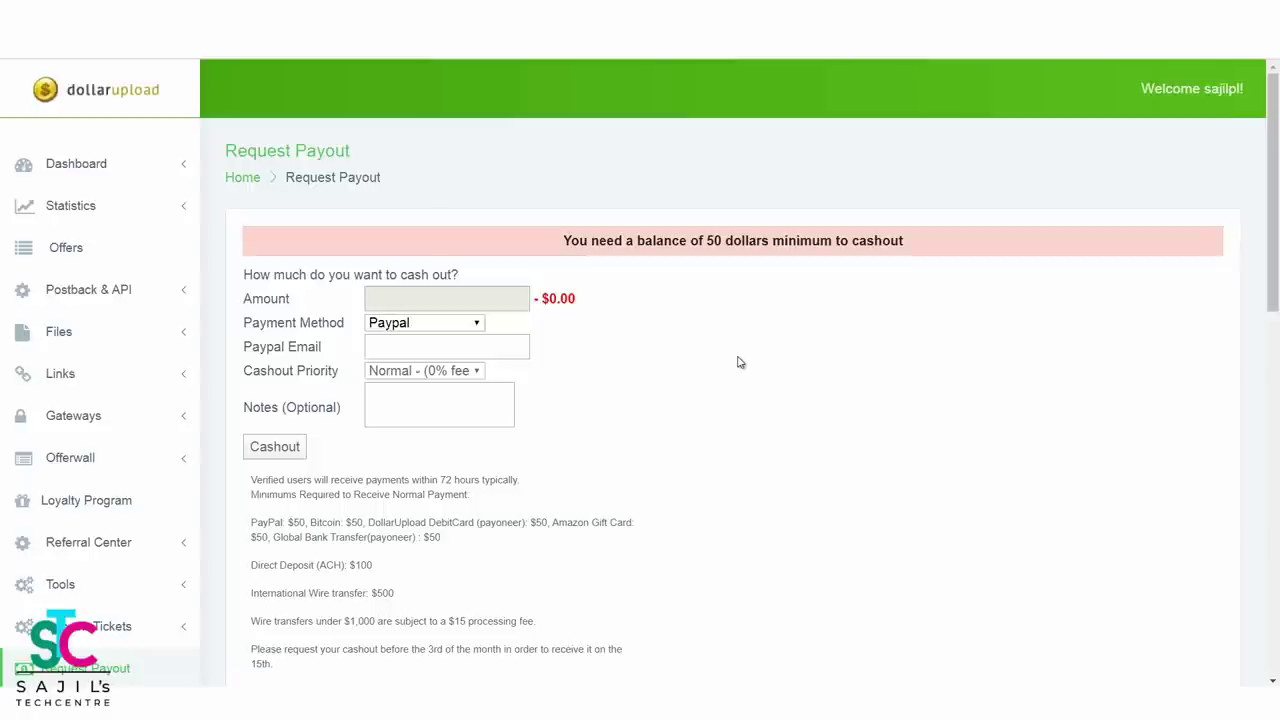
Step: Open the Referrals page and read the referral commission terms and the referral link section
left_click(104, 556)
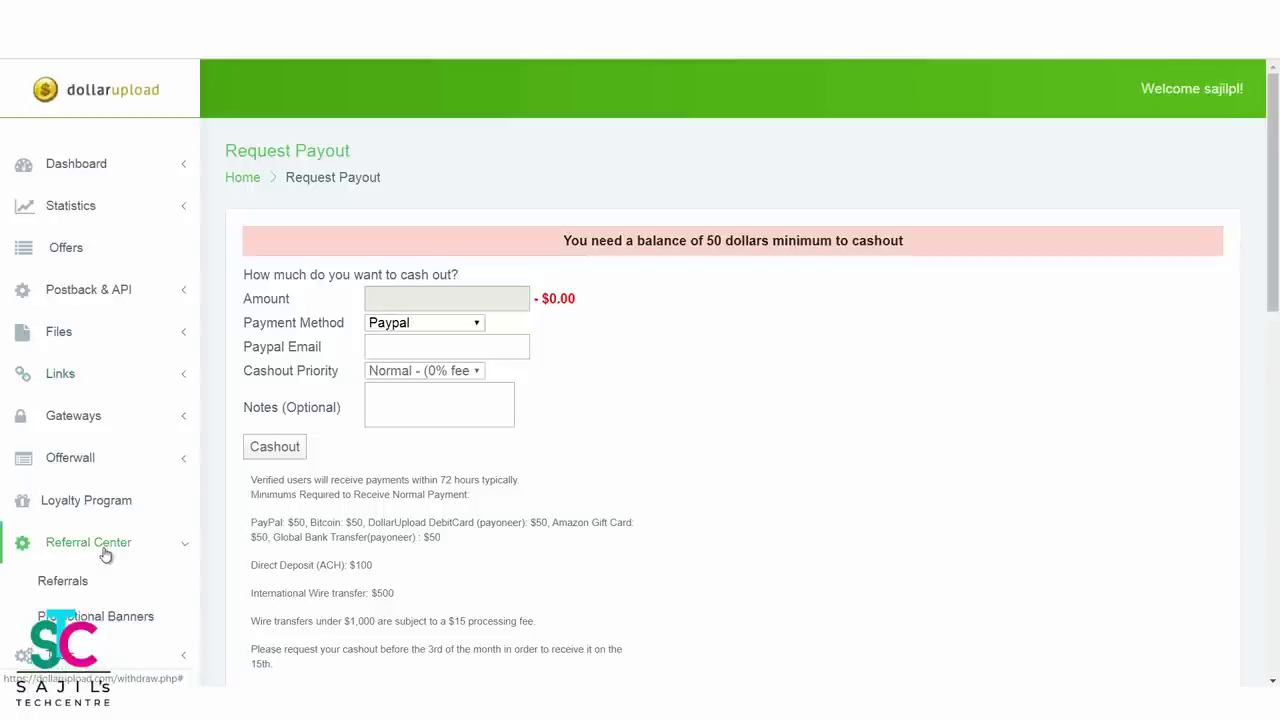
left_click(70, 592)
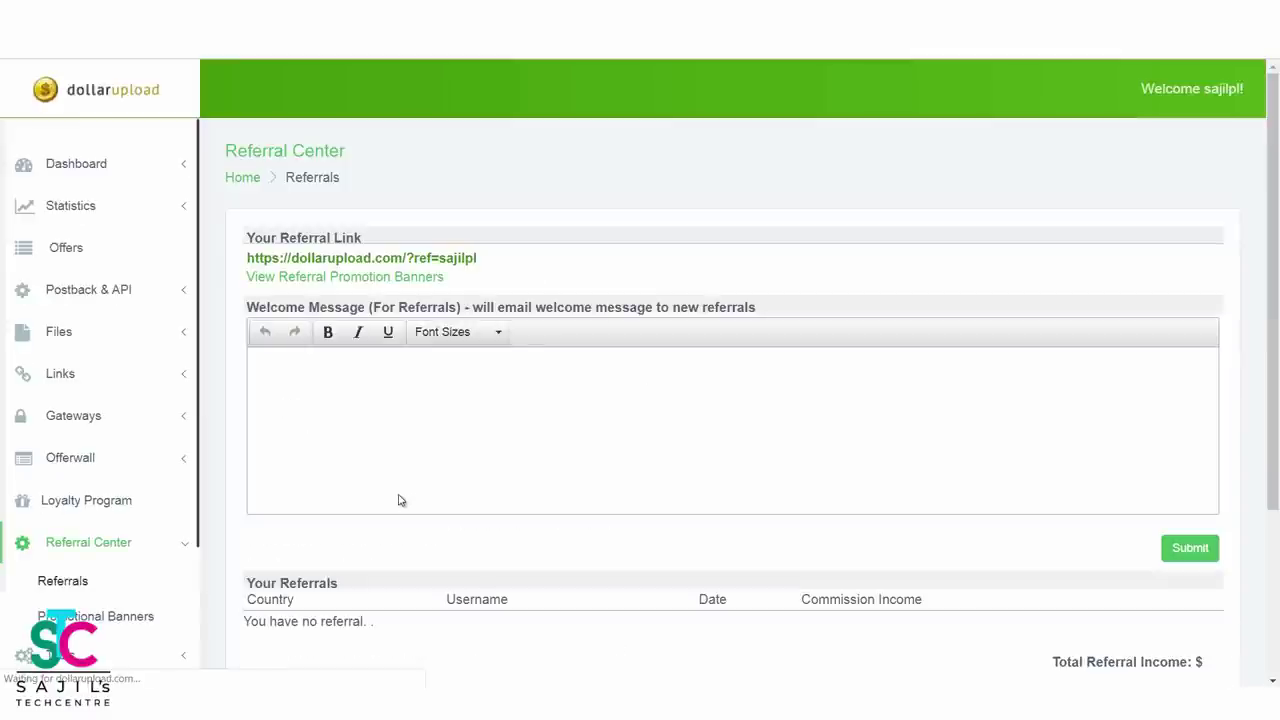
scroll(400, 501, "down", 3)
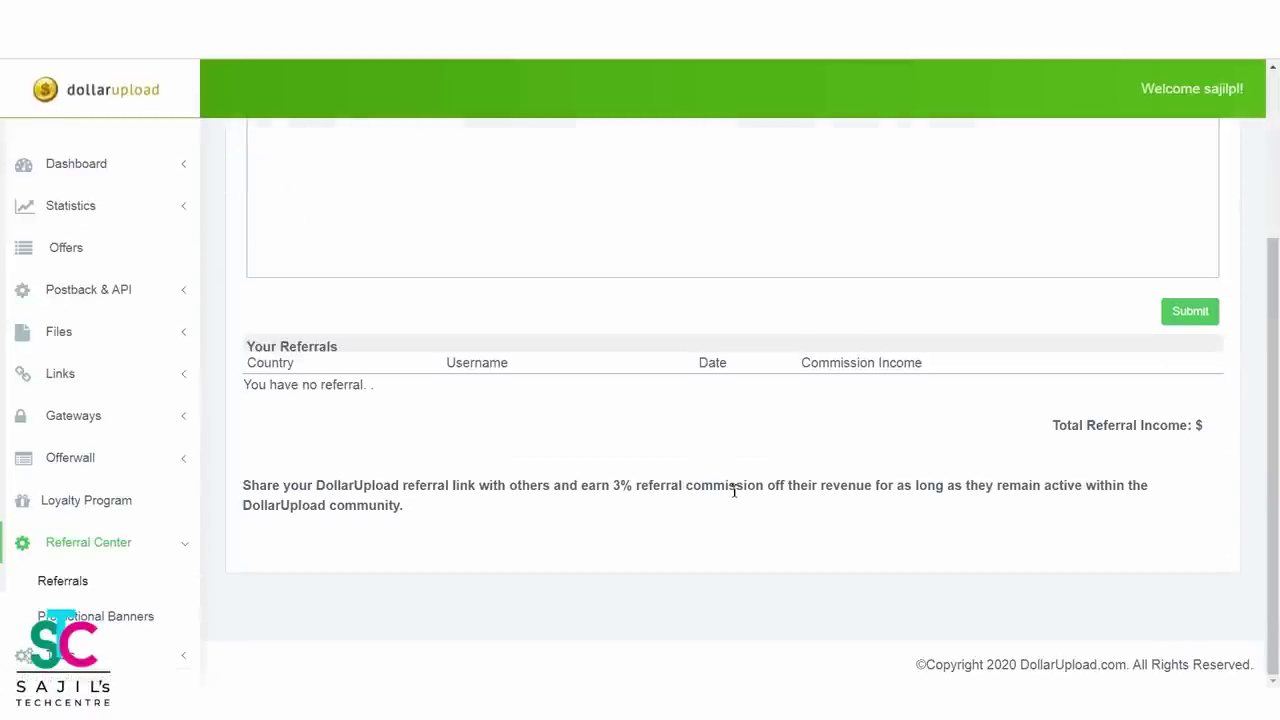
triple_click(455, 485)
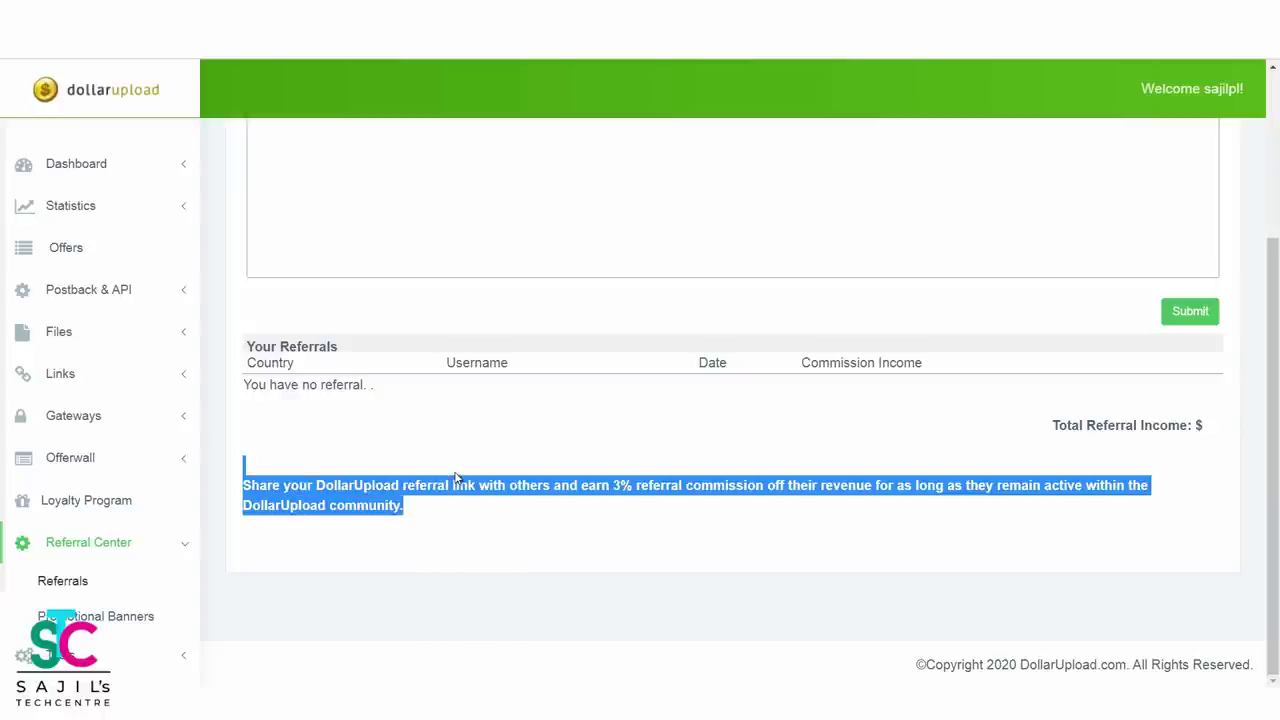
left_click(476, 518)
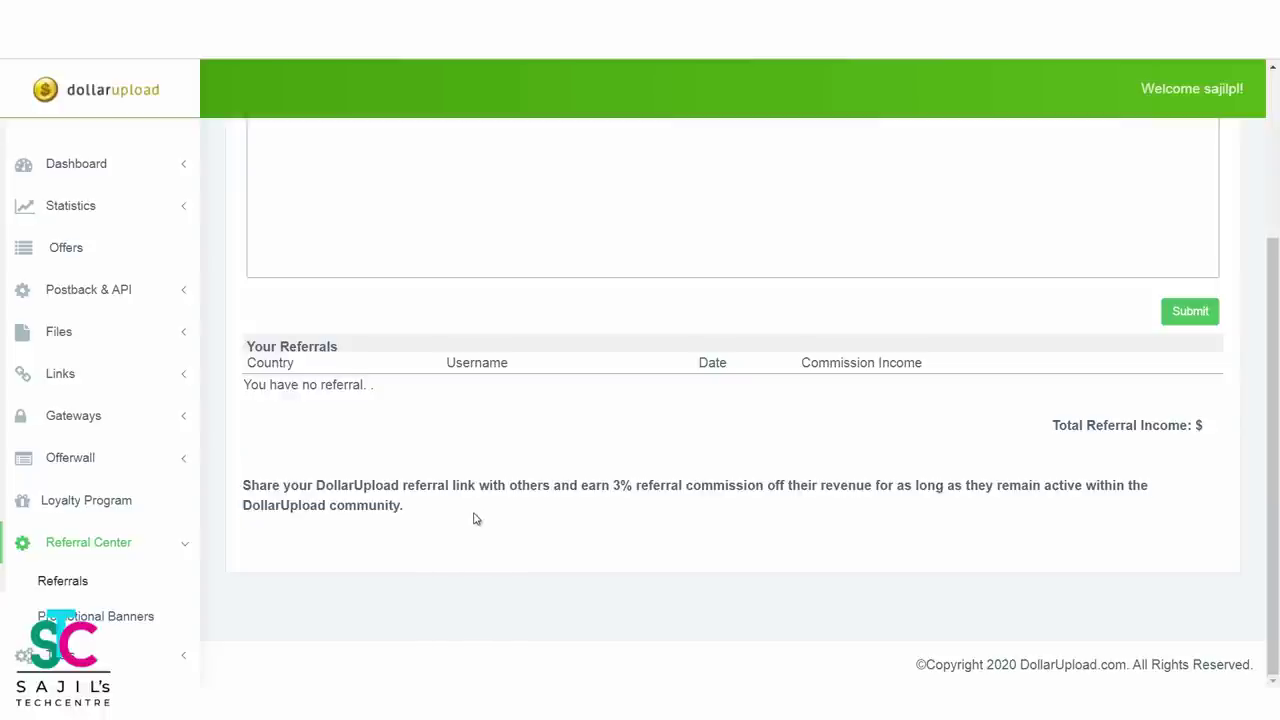
scroll(476, 518, "up", 1)
scroll(474, 374, "up", 3)
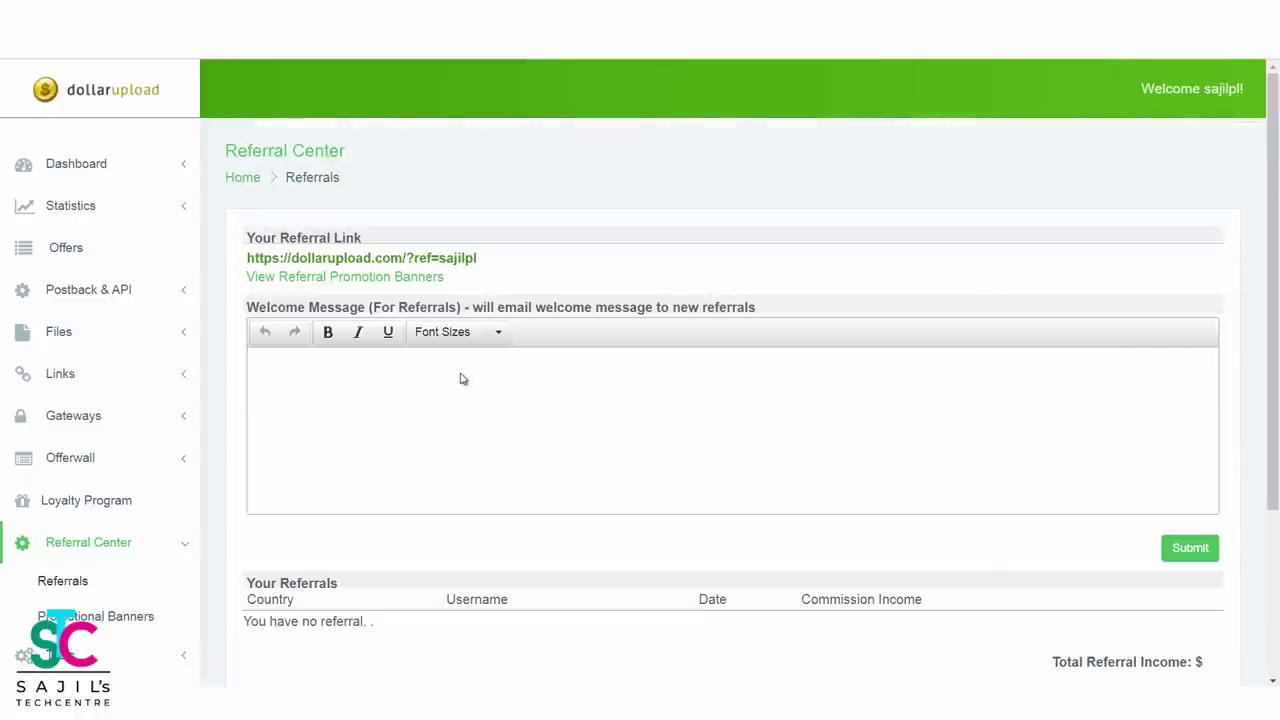
Step: Show the file upload and file management options
left_click(89, 330)
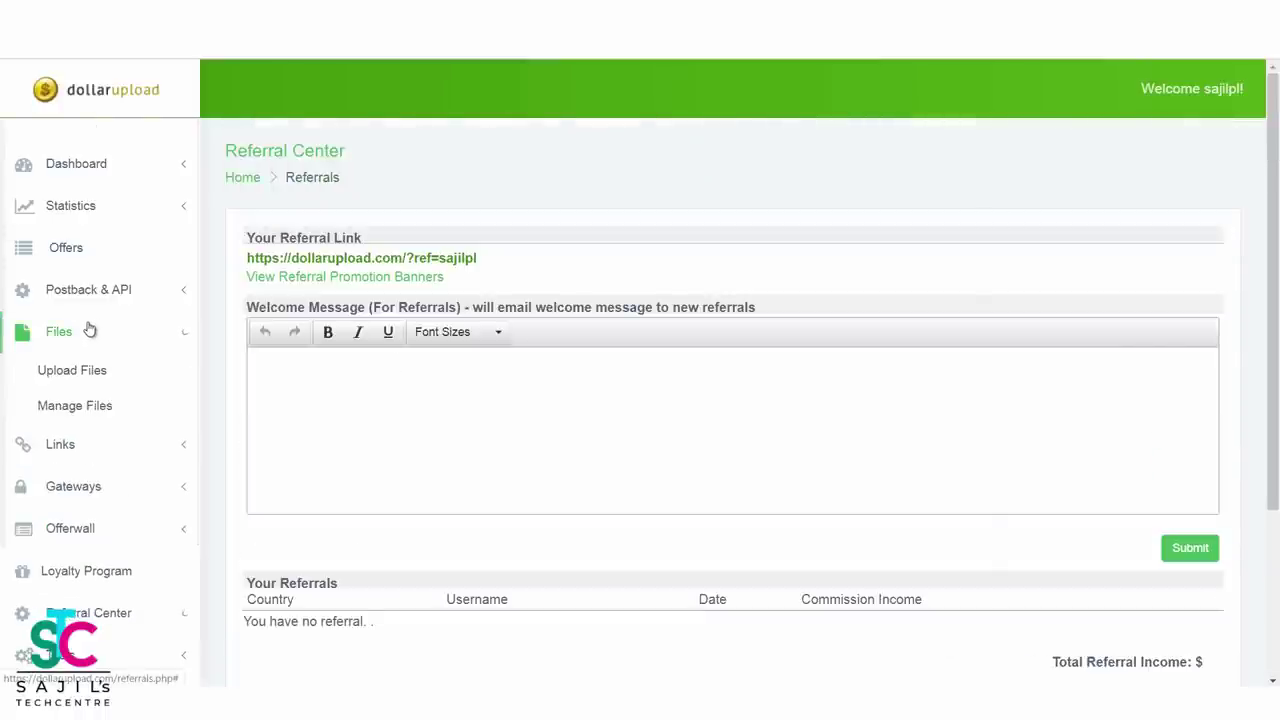
left_click(49, 332)
left_click(52, 339)
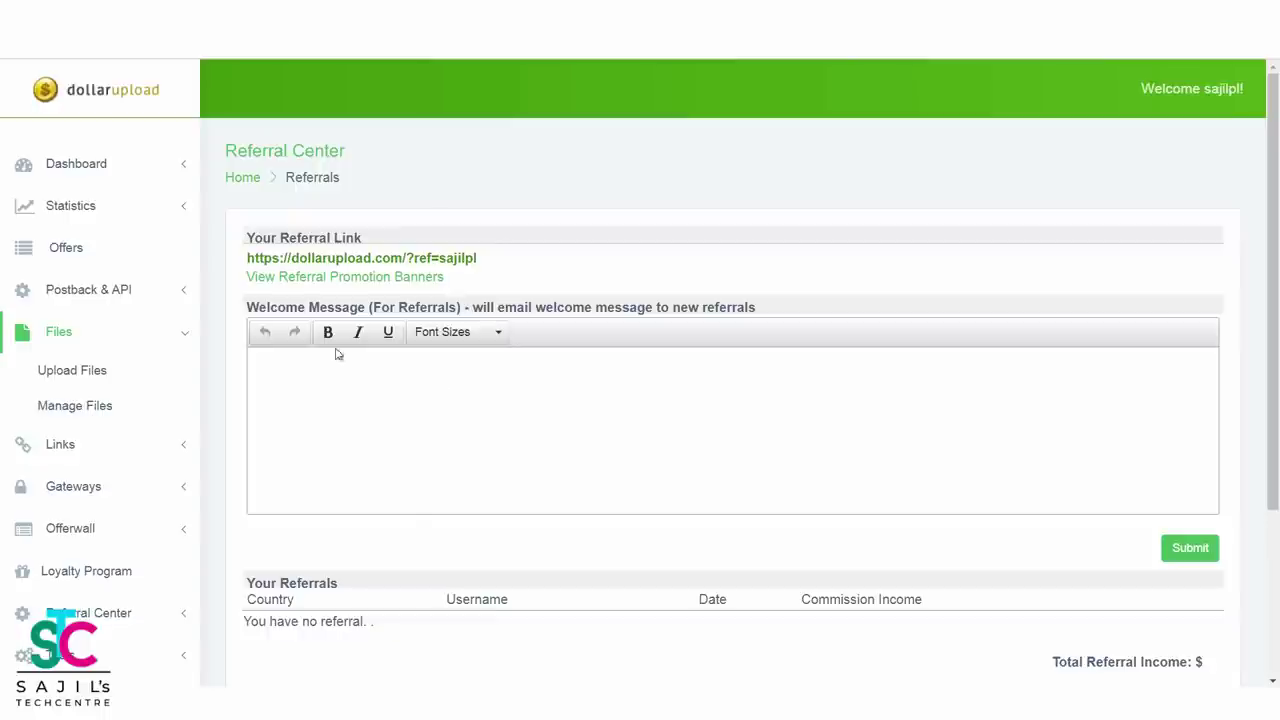
Step: Open the Offers page and examine the listed offers with their payout, country, category and platform
left_click(68, 253)
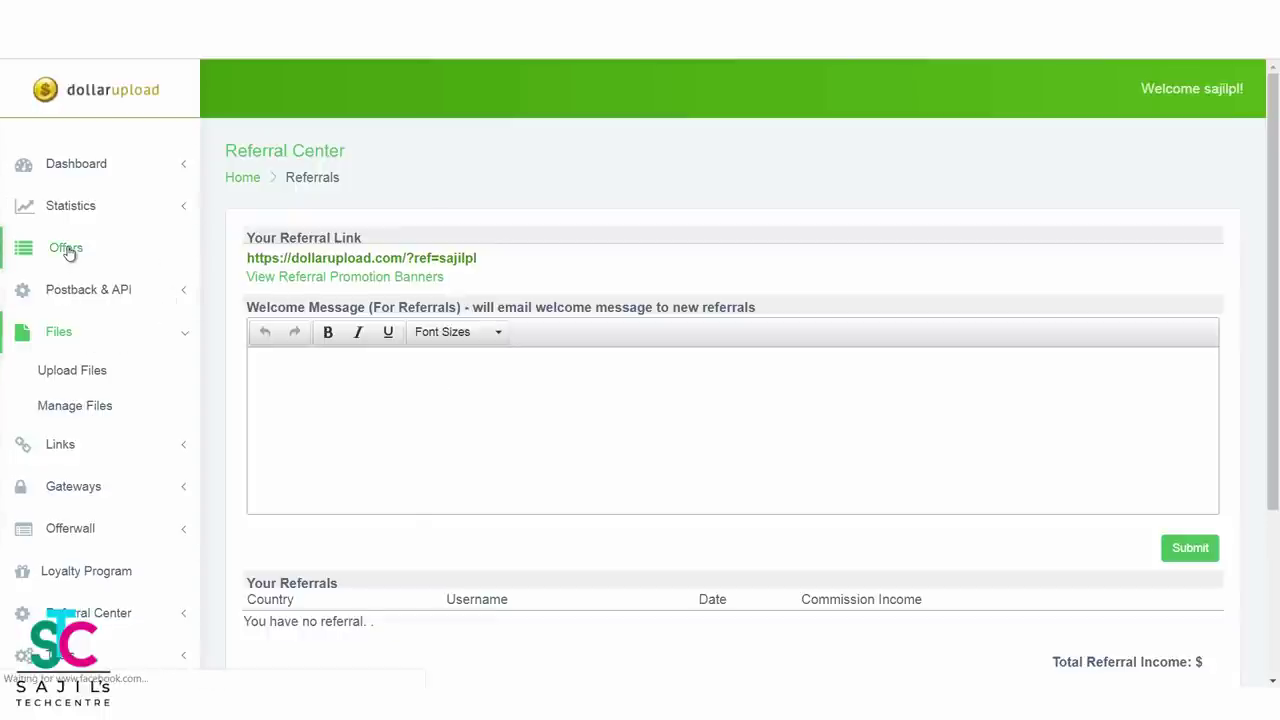
scroll(643, 214, "down", 2)
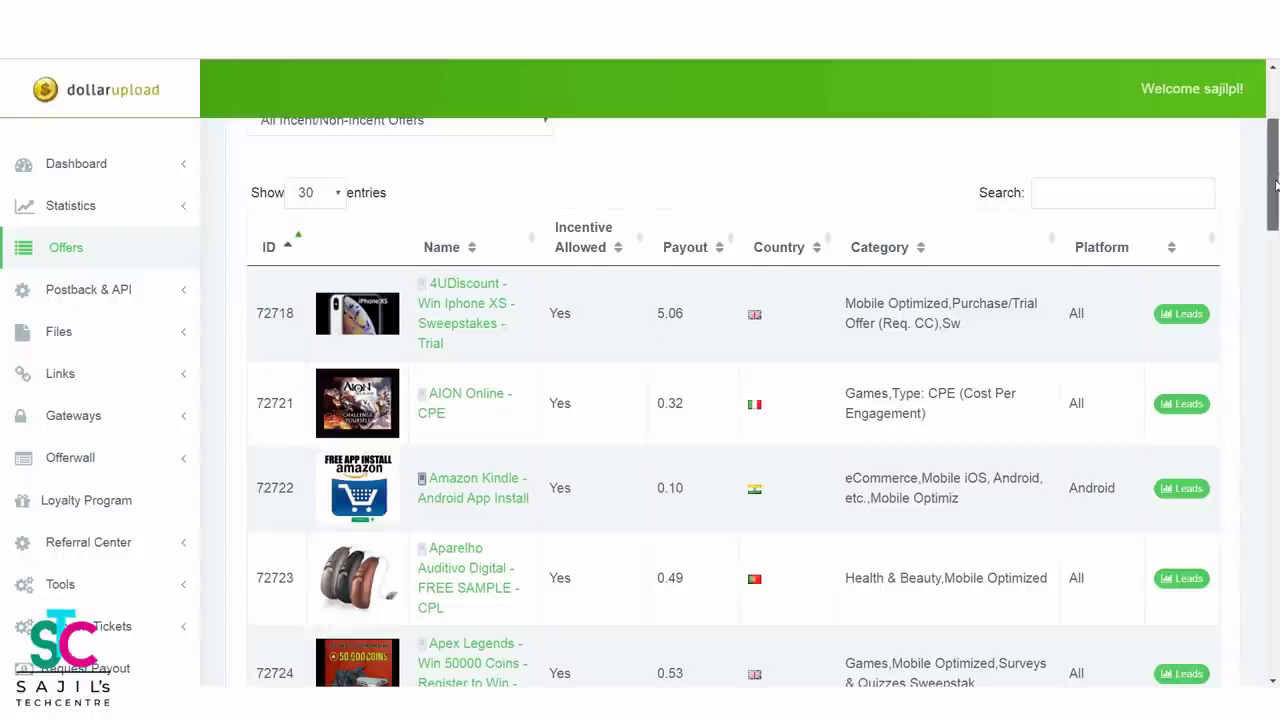
scroll(1276, 183, "up", 1)
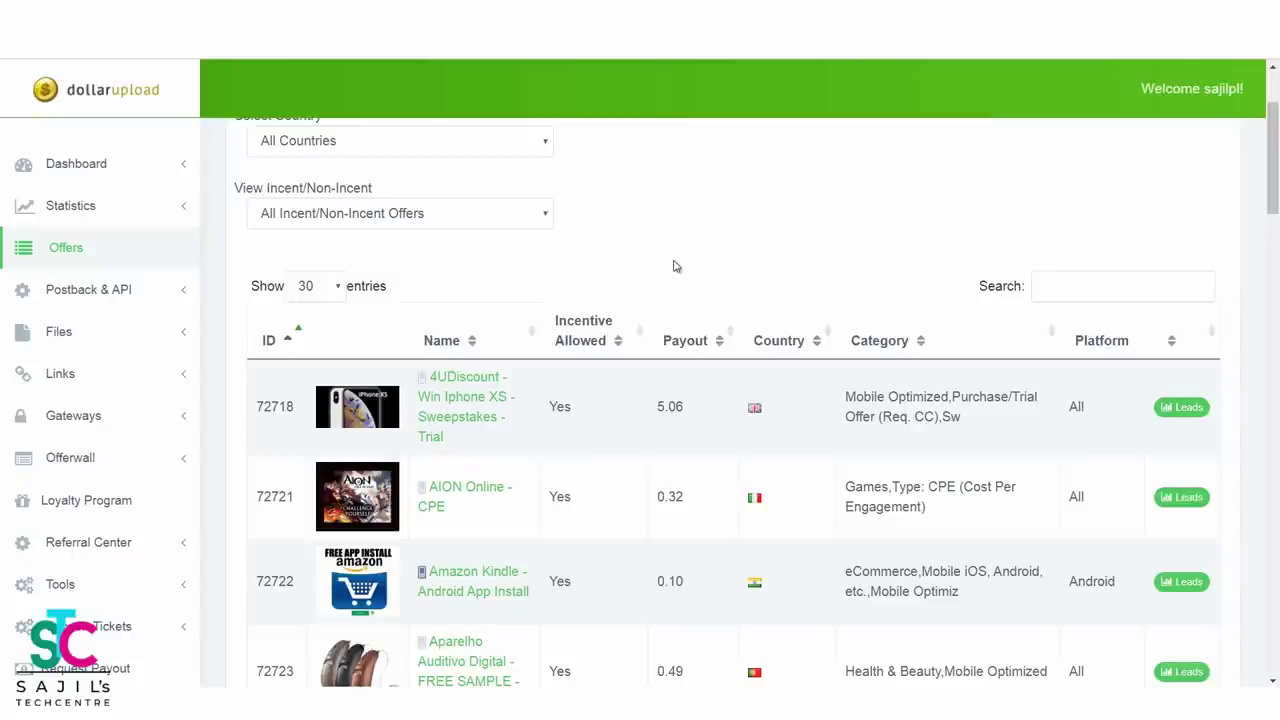
scroll(674, 263, "down", 1)
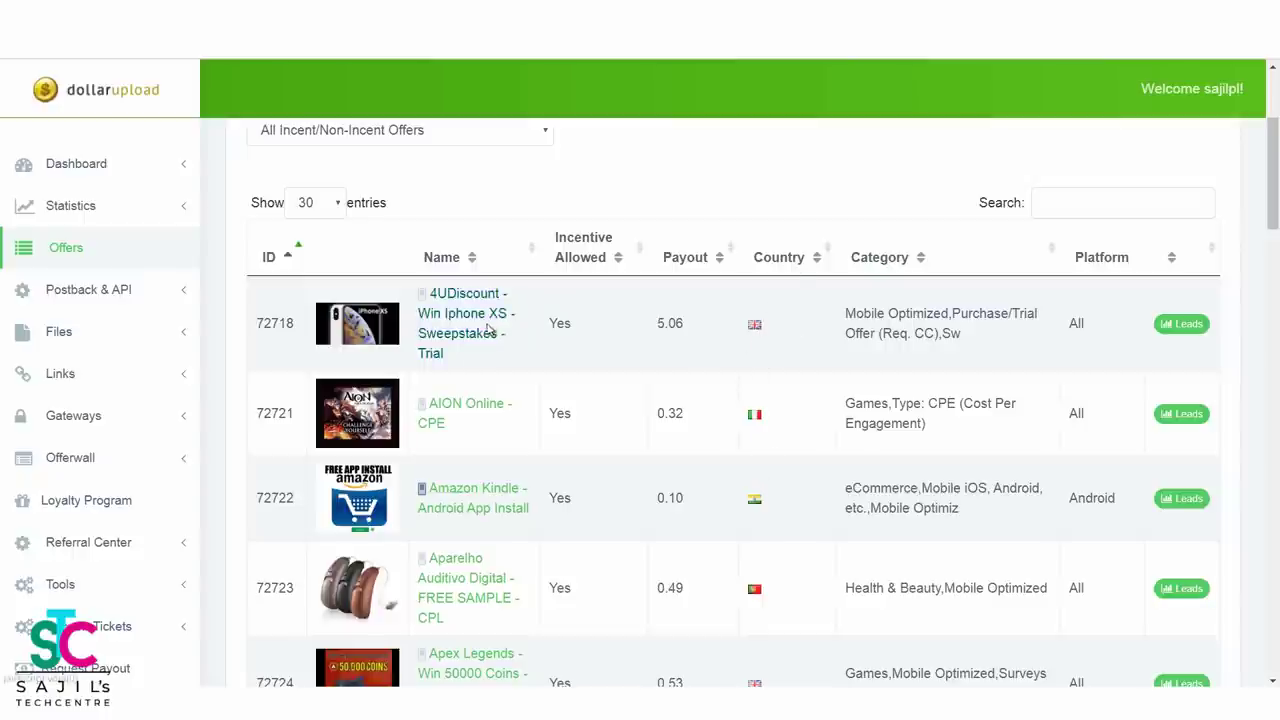
scroll(705, 405, "up", 1)
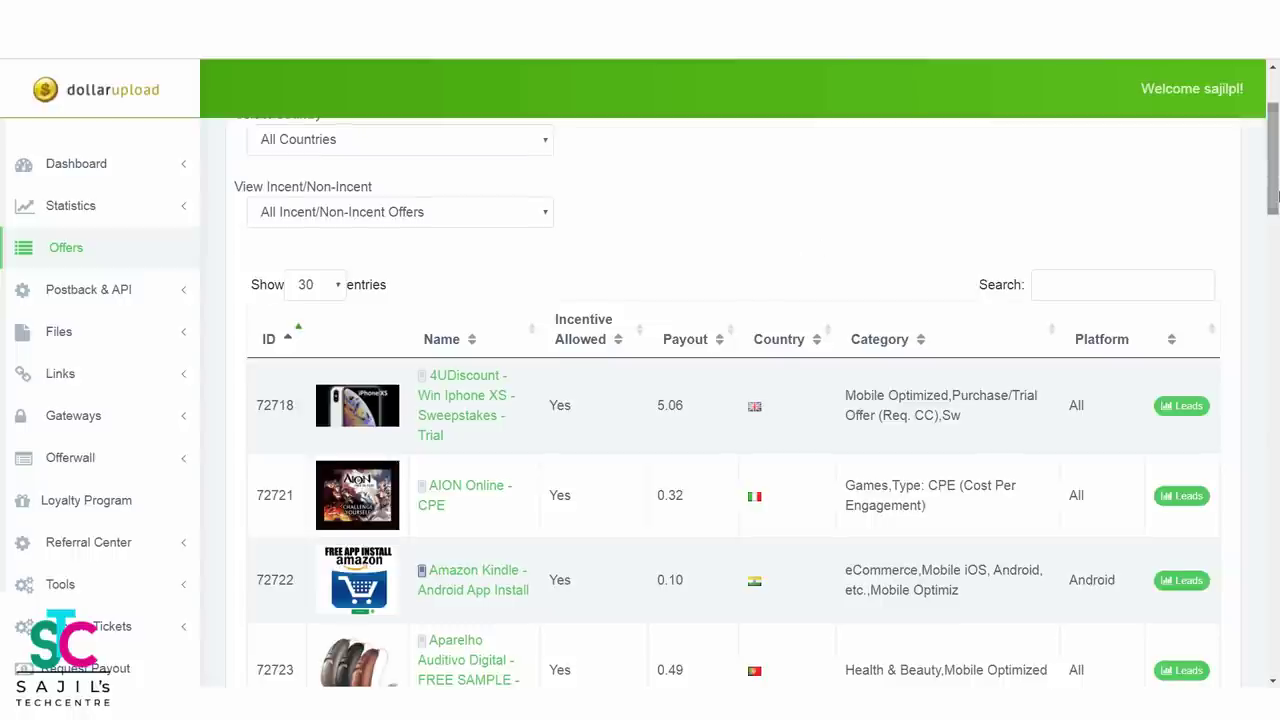
left_click_drag(1277, 195, 1277, 203)
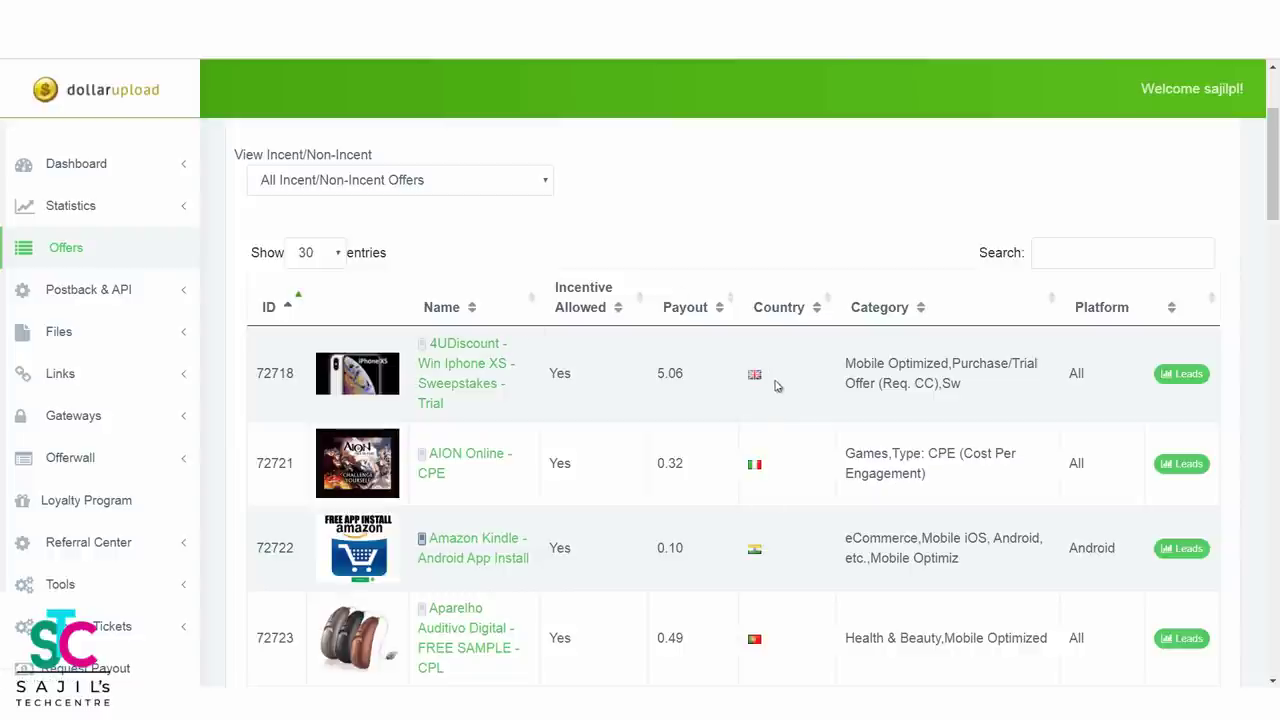
Step: View the details of the 4UDiscount - Win Iphone XS Sweepstakes offer, select all of its icon embed code, and close the details
left_click(456, 370)
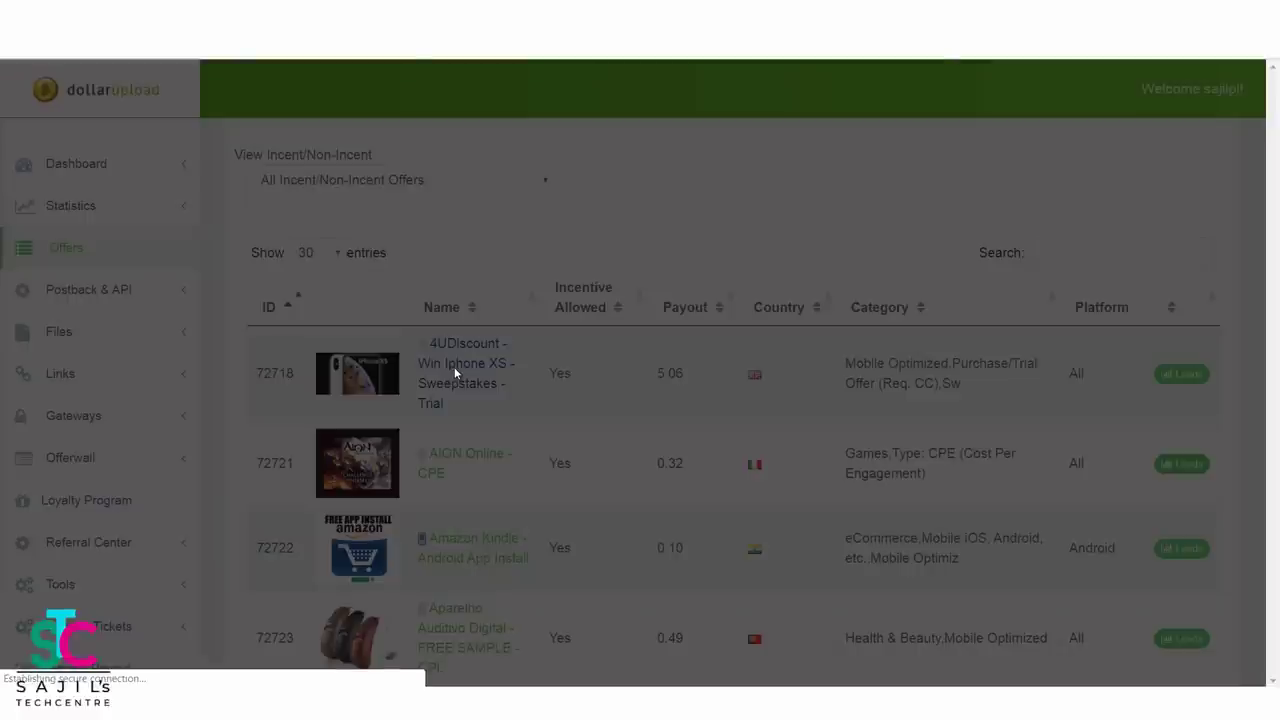
scroll(650, 598, "down", 2)
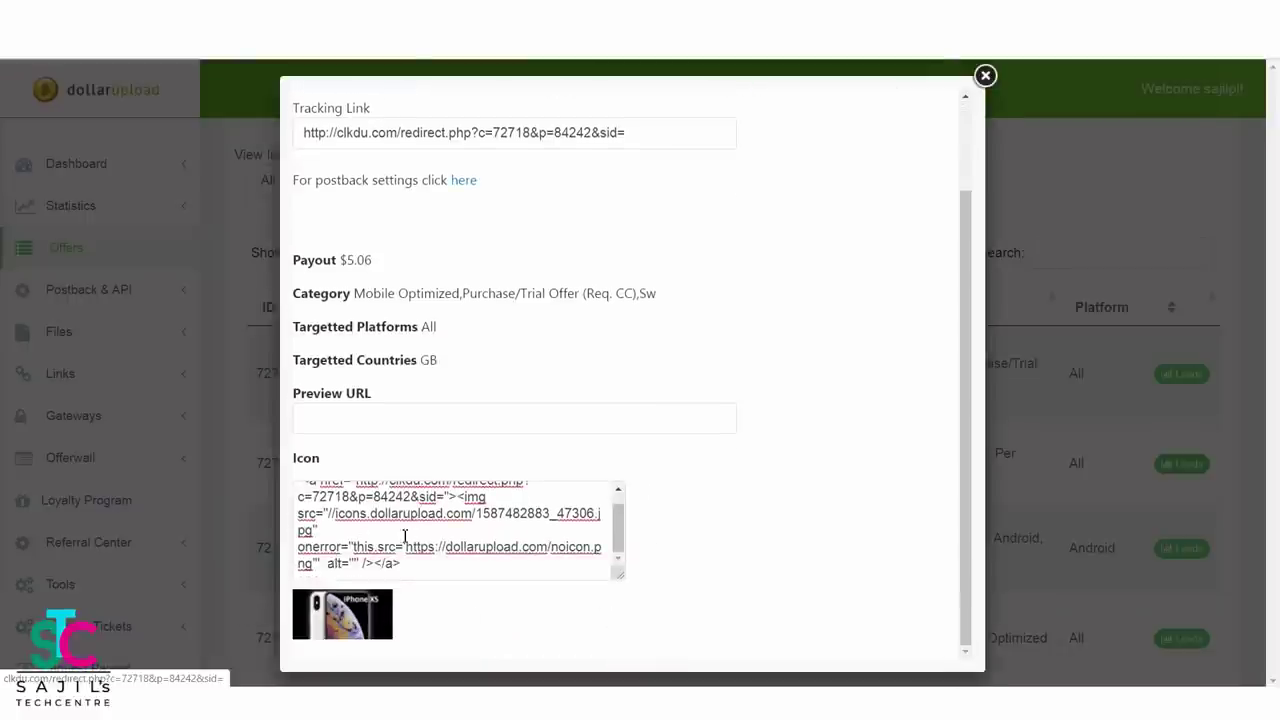
left_click(409, 571)
key("ctrl+a")
left_click_drag(409, 571, 346, 497)
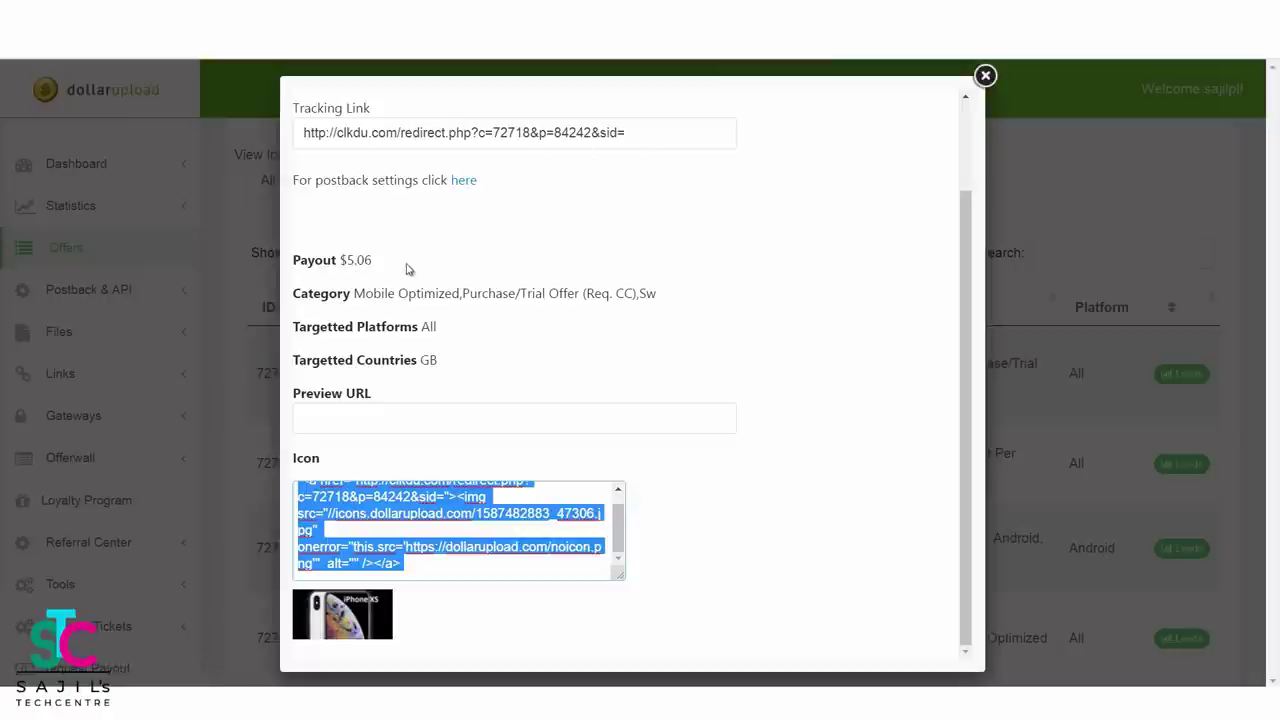
left_click(985, 76)
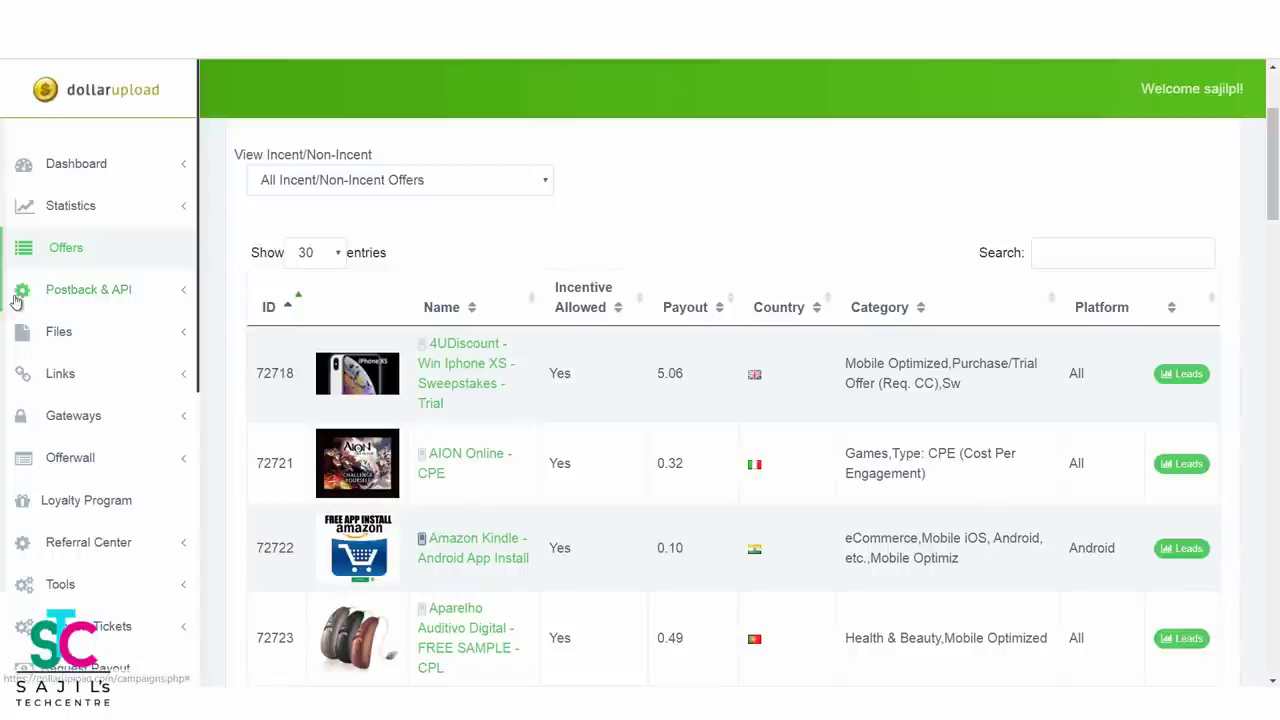
Step: Open the Manage Links page to view the links added for locking
left_click(72, 343)
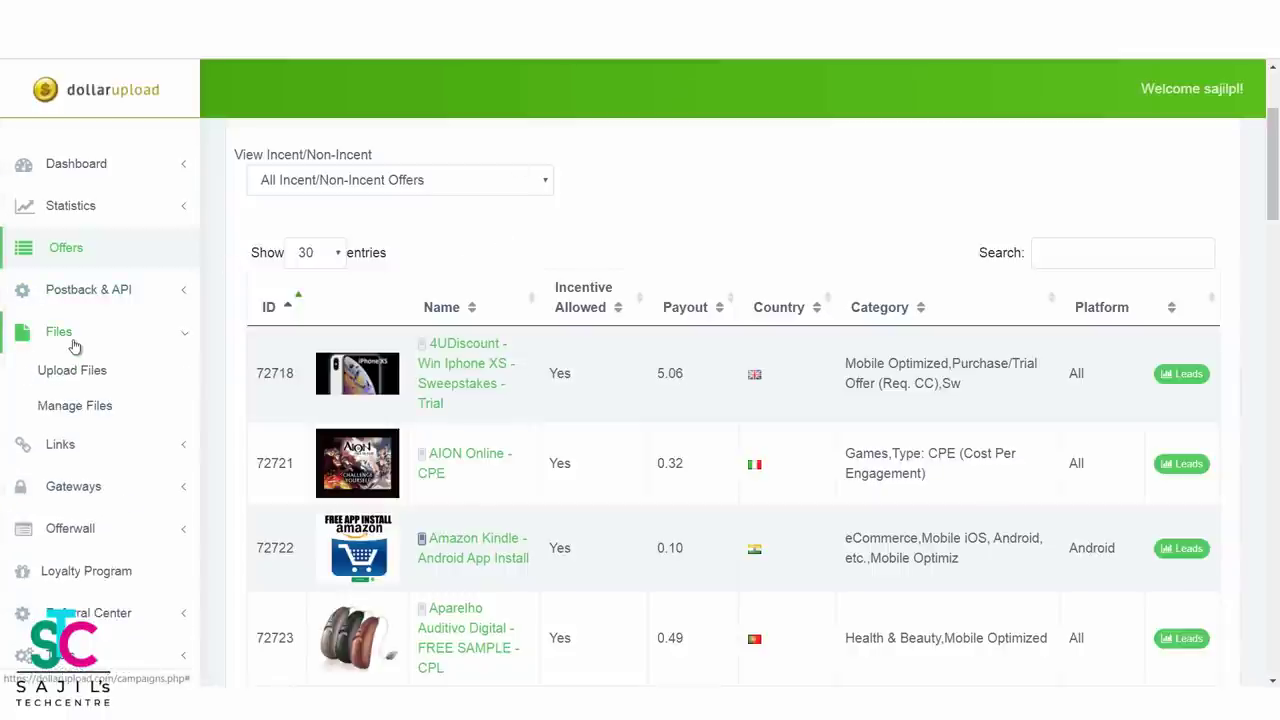
left_click(86, 444)
left_click(79, 449)
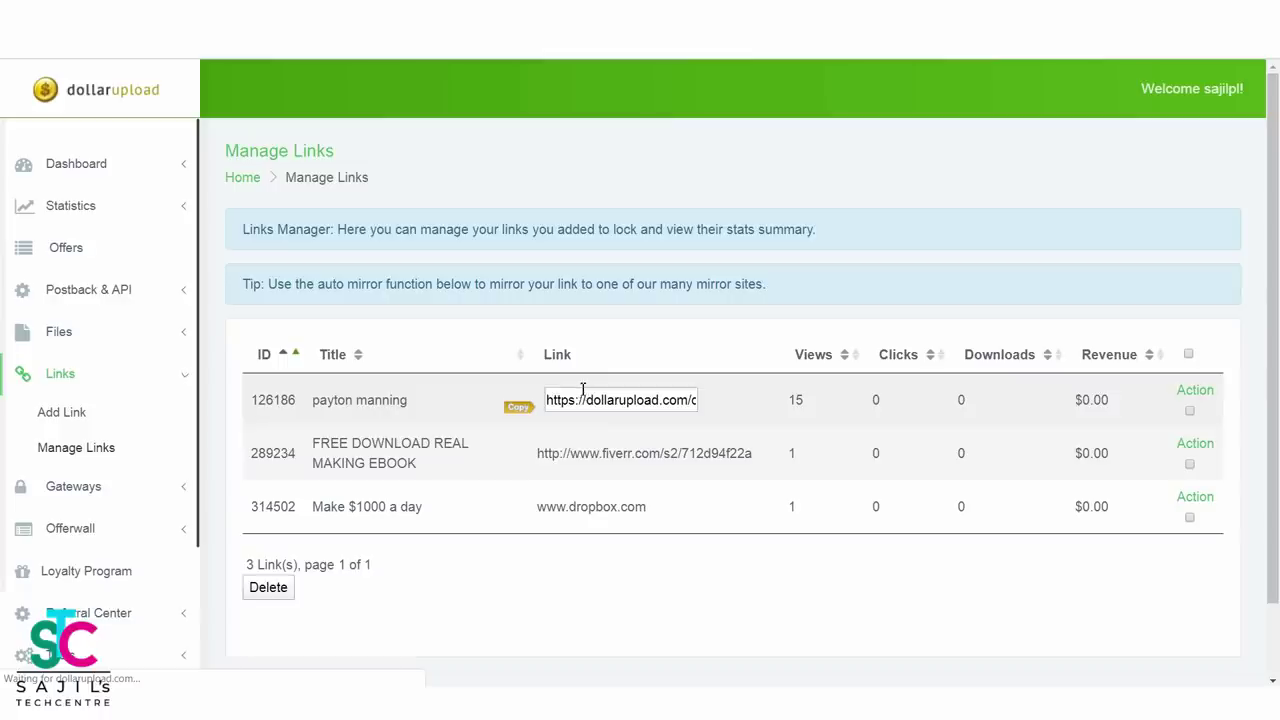
Step: Review the Dashboard's earnings, downloads and balance summary, the news section and the earnings graph
mouse_move(757, 498)
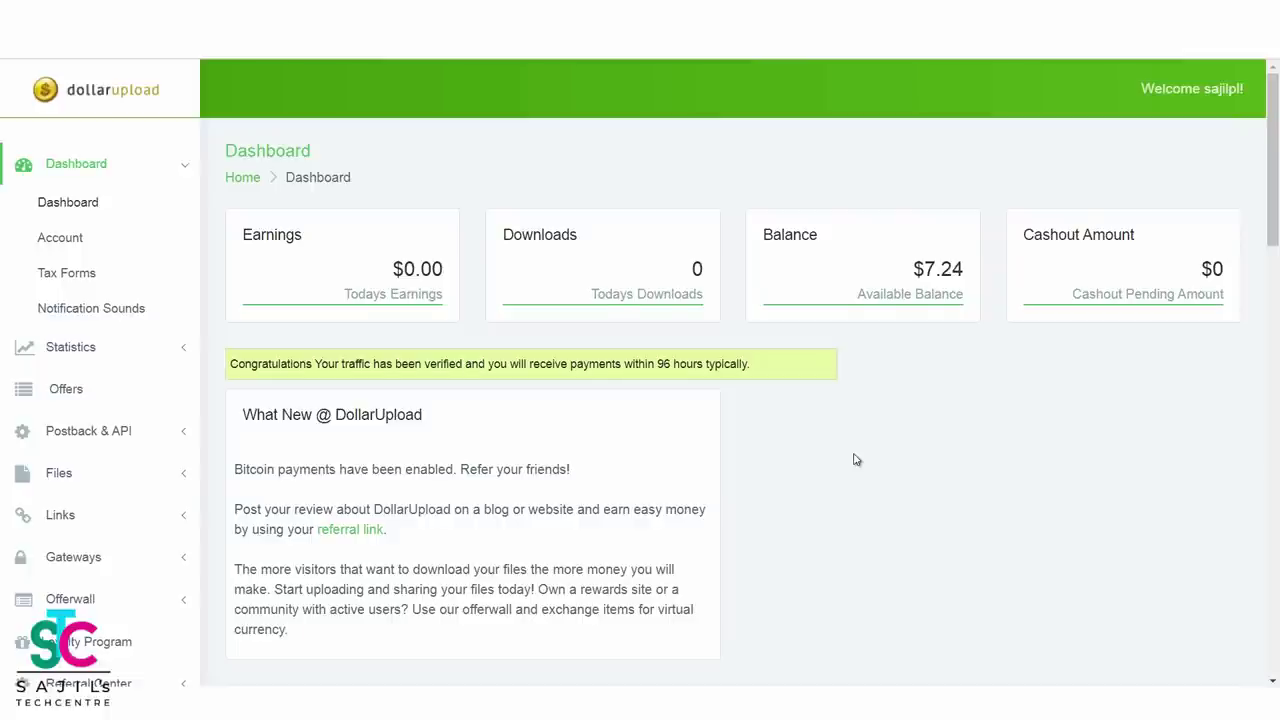
scroll(855, 459, "down", 3)
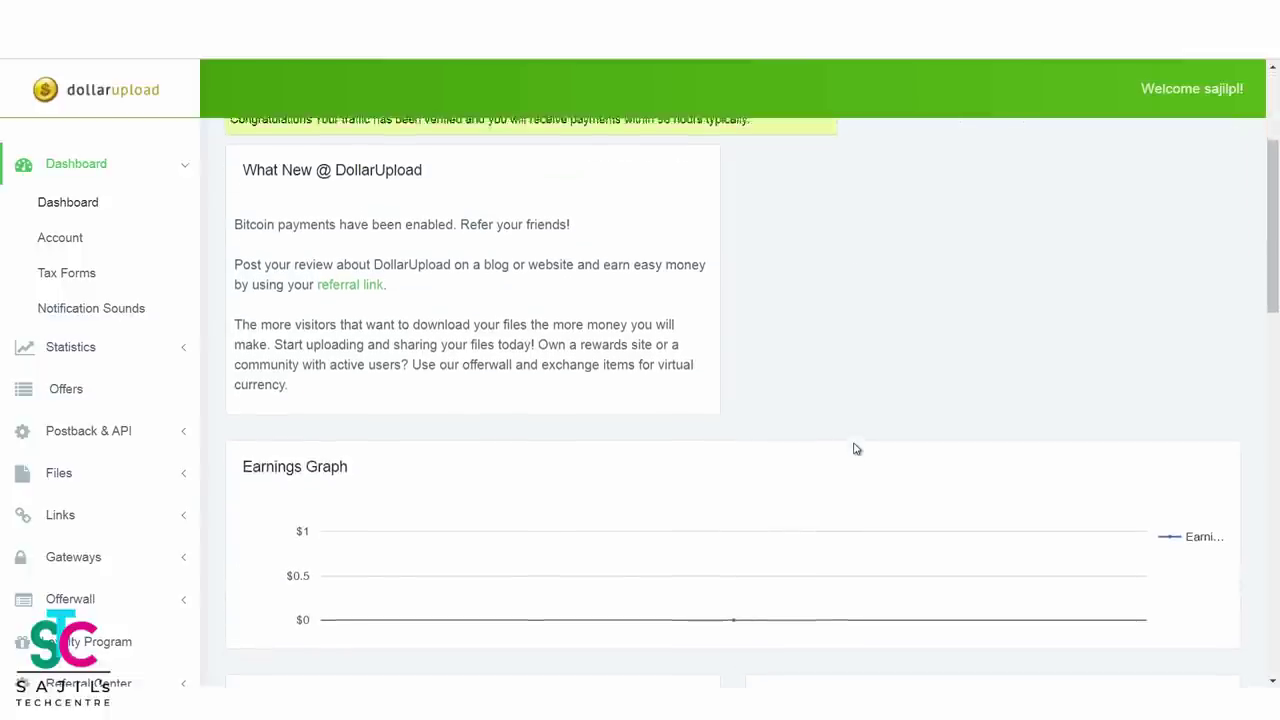
scroll(855, 449, "up", 3)
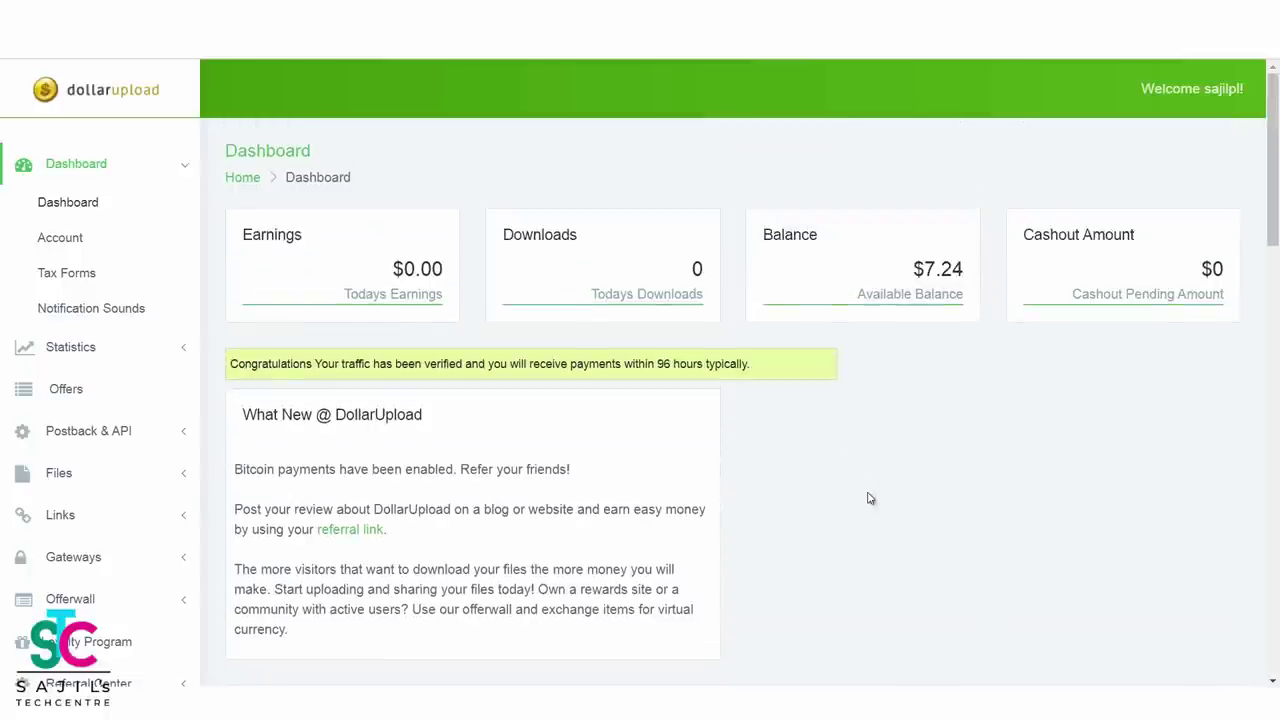